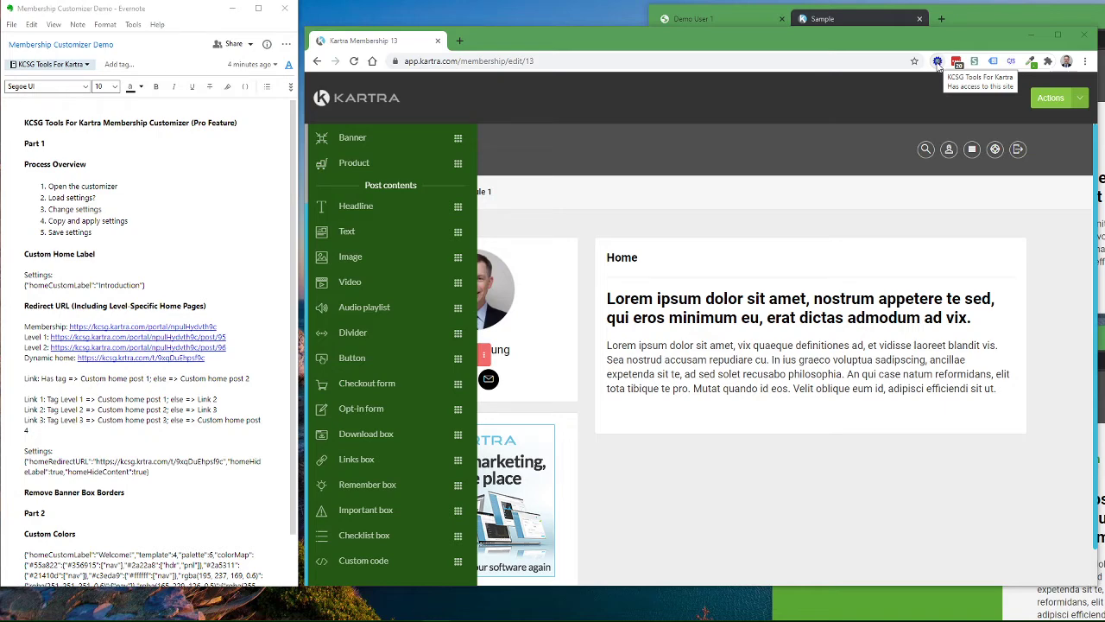
# Open the Membership Customizer of the KCSG Tools For Kartra extension at its saved-settings section
pyautogui.click(938, 62)
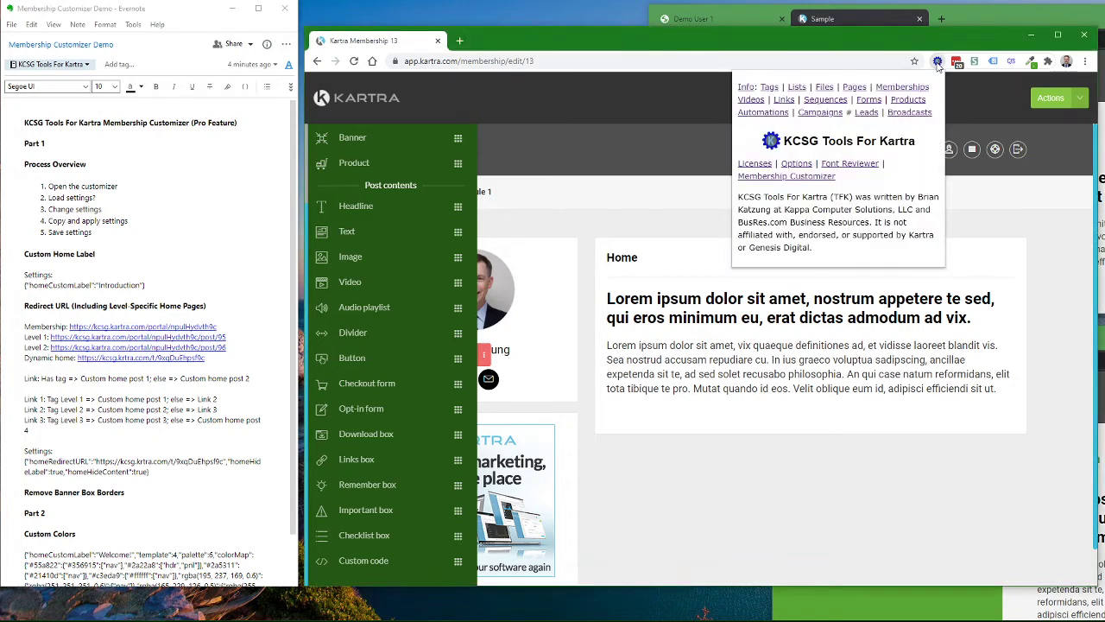
pyautogui.click(766, 176)
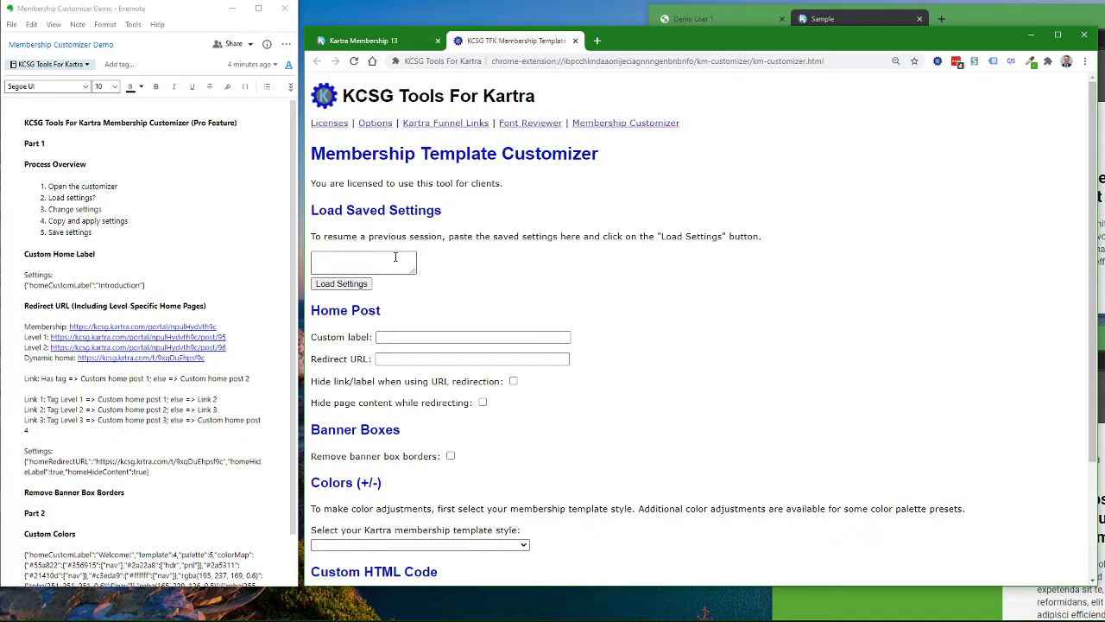
pyautogui.click(363, 259)
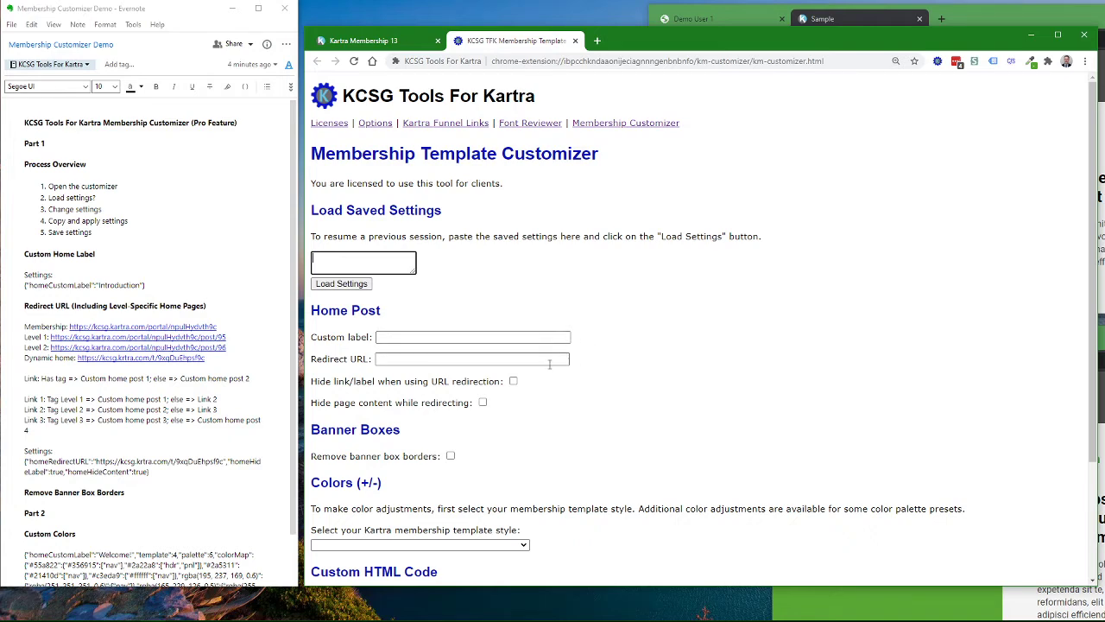
# Review the customizer's sections, from loading saved settings to the custom HTML code and save settings options
pyautogui.scroll(-3, 537, 423)
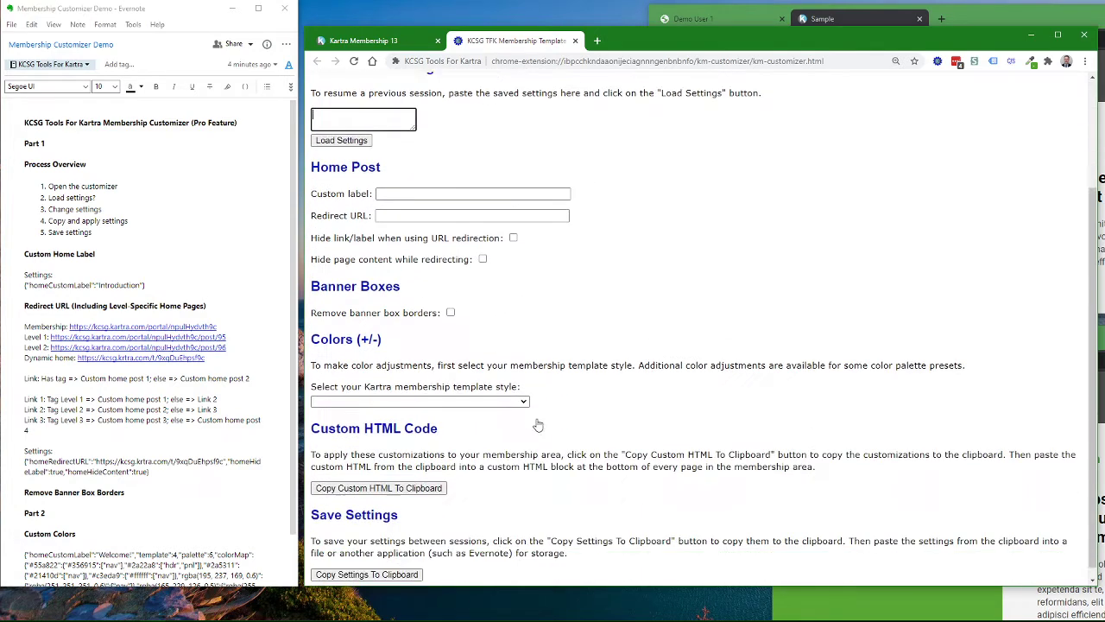
pyautogui.click(347, 570)
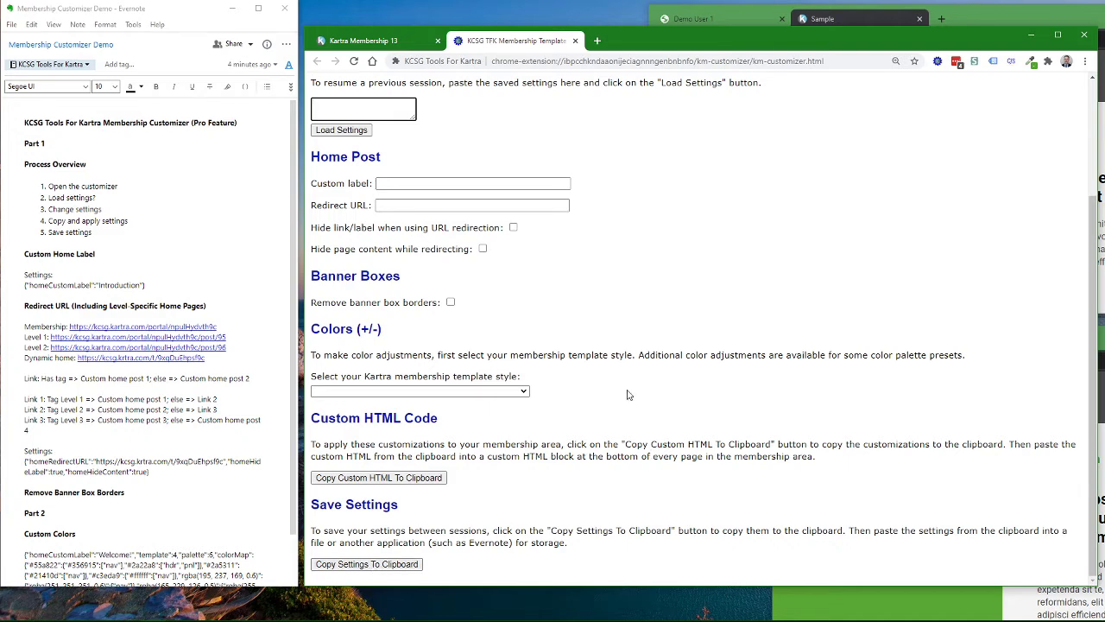
pyautogui.scroll(2, 587, 439)
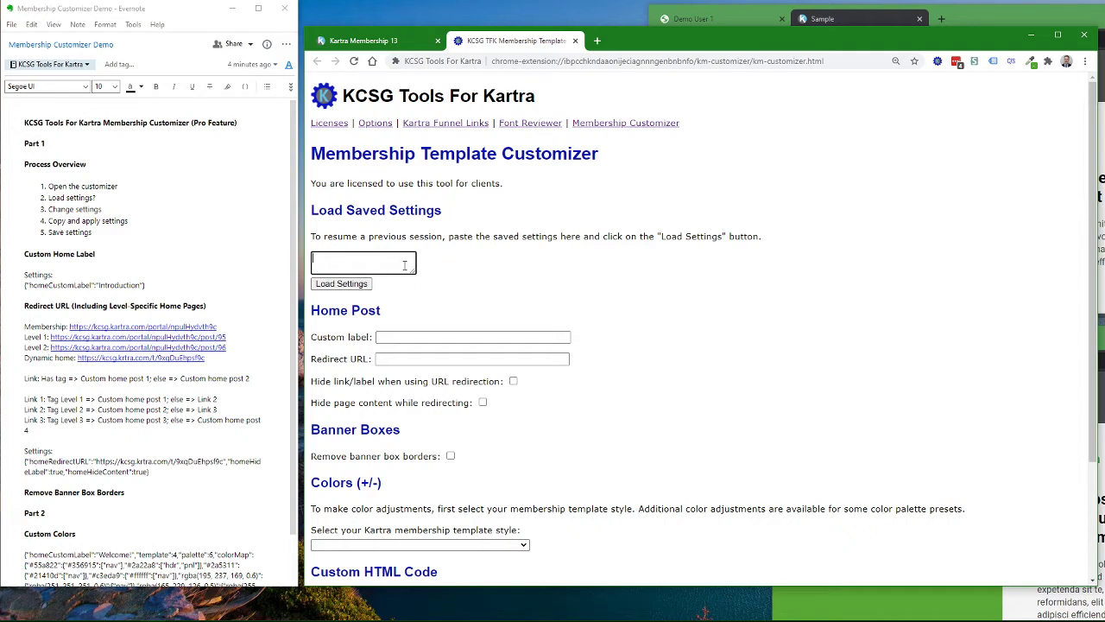
pyautogui.scroll(-1, 437, 272)
pyautogui.scroll(-1, 436, 273)
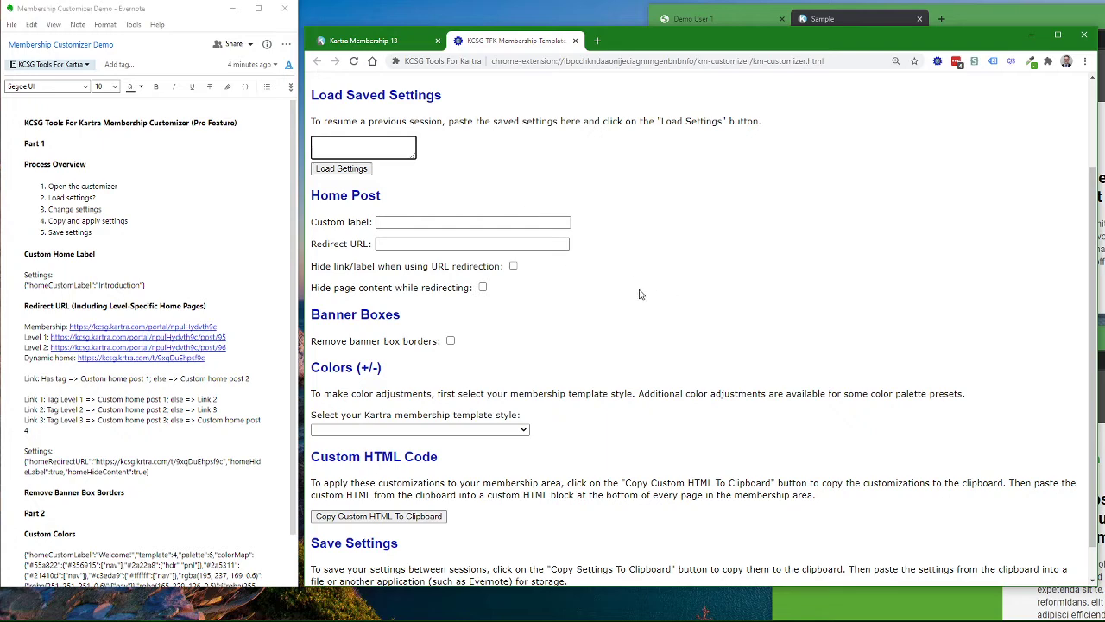
pyautogui.scroll(-1, 633, 294)
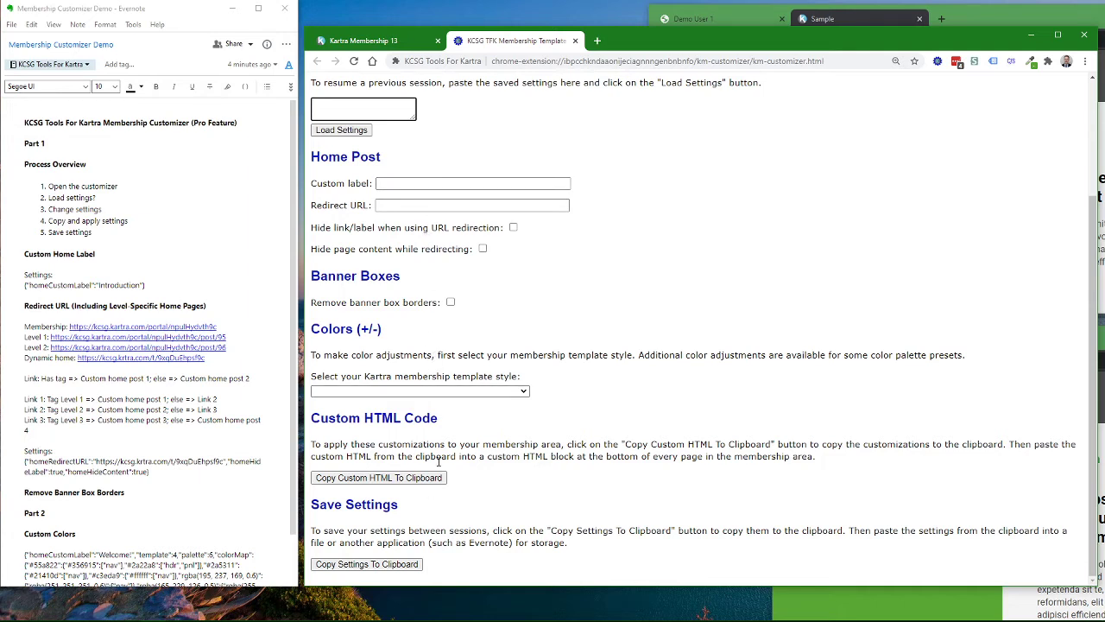
pyautogui.click(380, 485)
pyautogui.scroll(2, 488, 440)
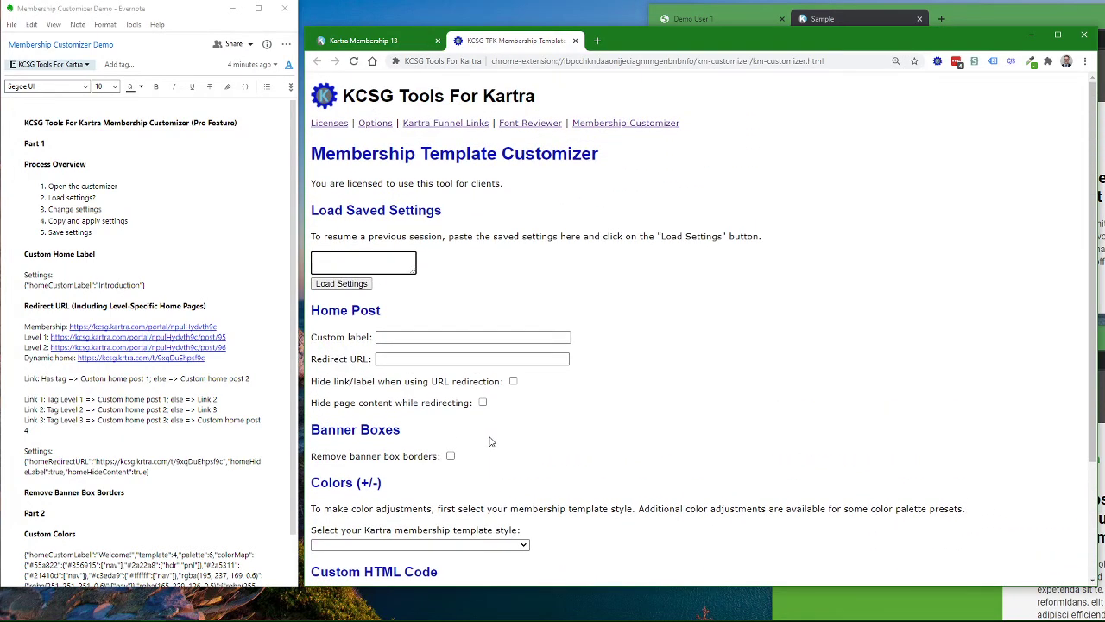
# Check the Home label on the Kartra membership page, and set the Home Post custom label to Introduction in the customizer
pyautogui.click(401, 335)
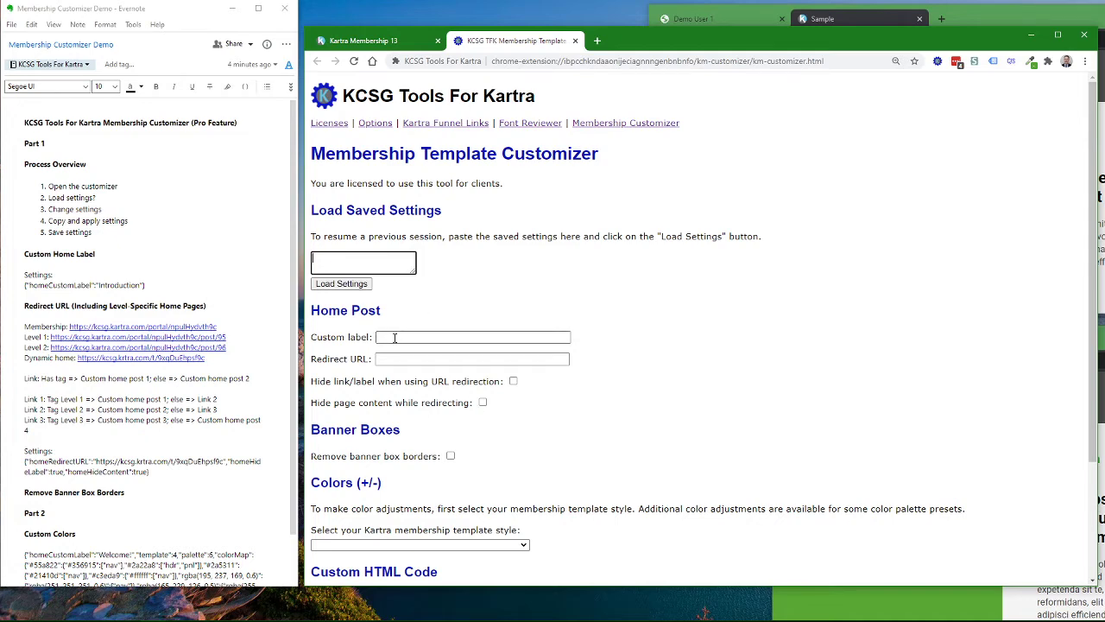
pyautogui.click(399, 40)
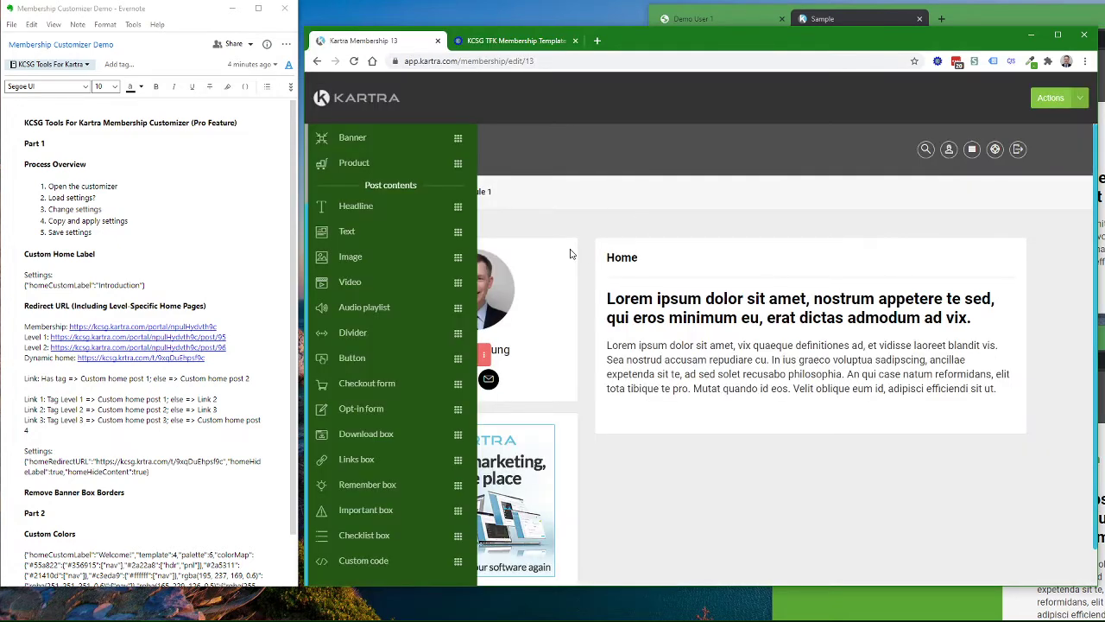
pyautogui.moveTo(417, 201)
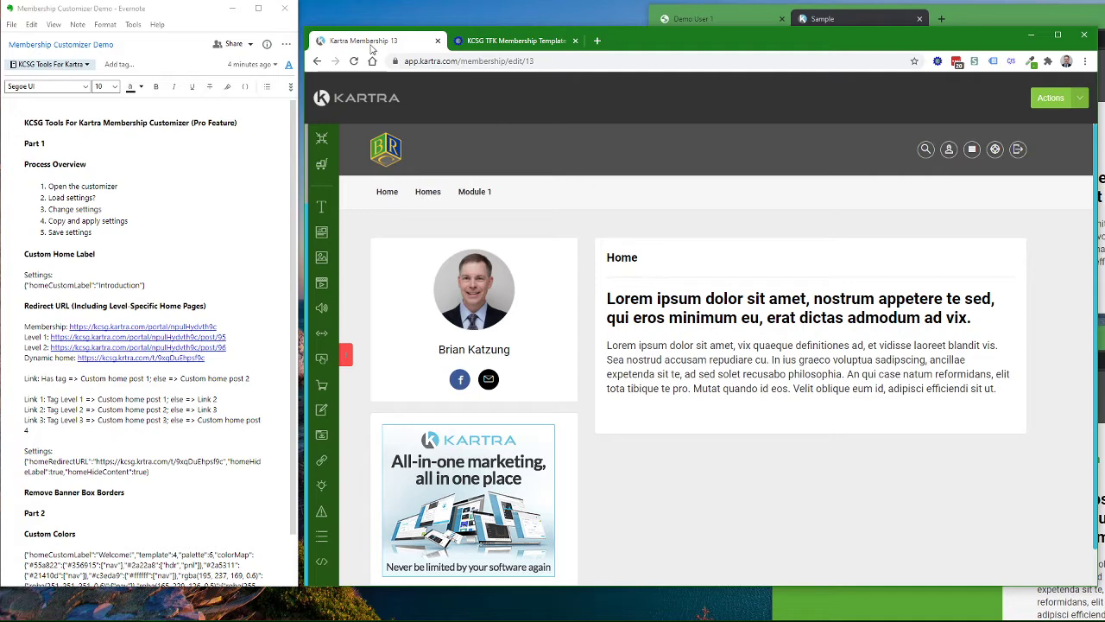
pyautogui.click(494, 43)
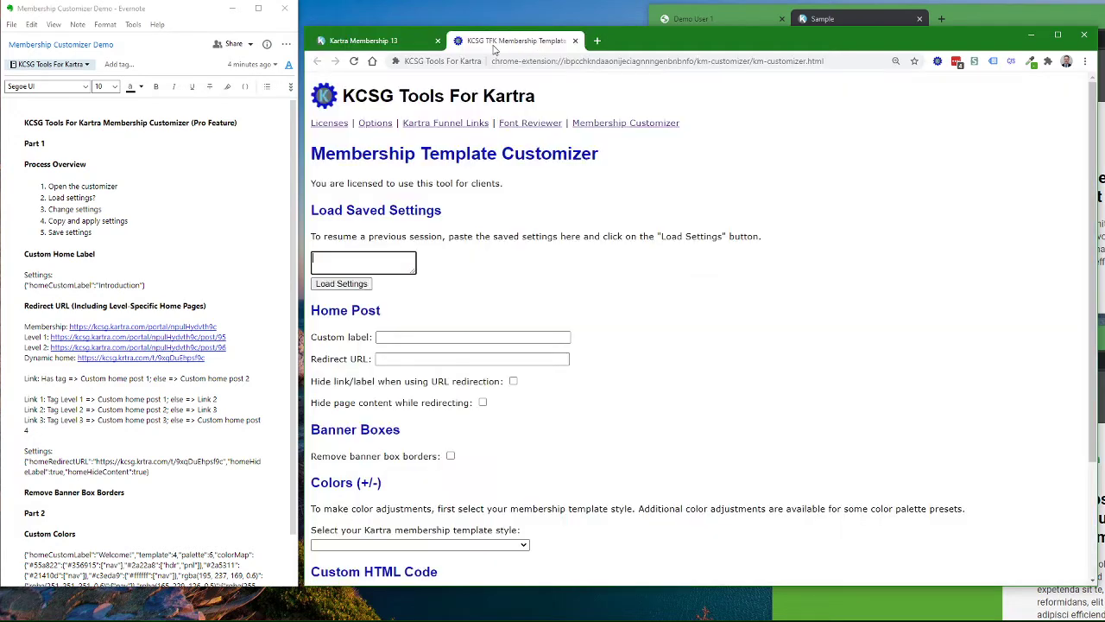
pyautogui.click(398, 337)
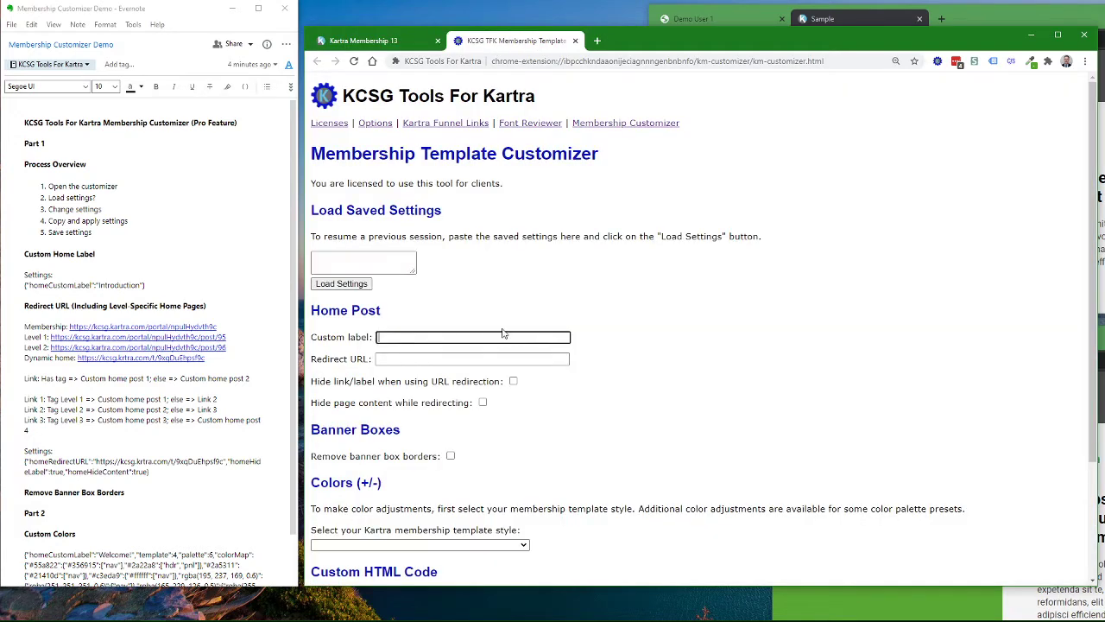
pyautogui.write('Introduction')
# Copy the customizer settings to the clipboard and paste them into a new Notepad document
pyautogui.scroll(-2, 518, 323)
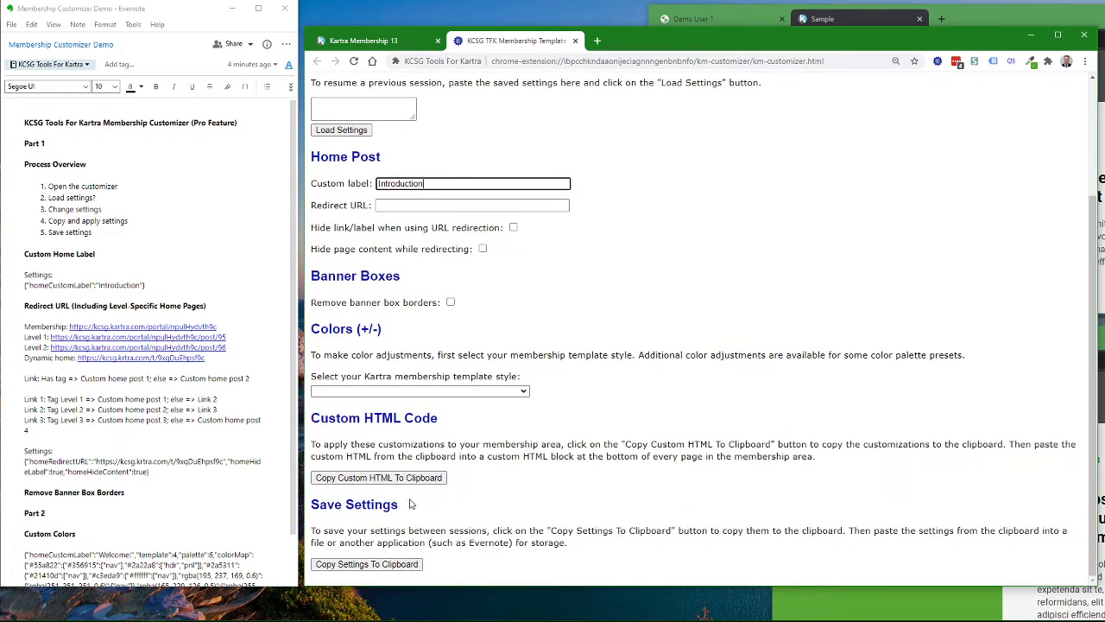
pyautogui.click(378, 565)
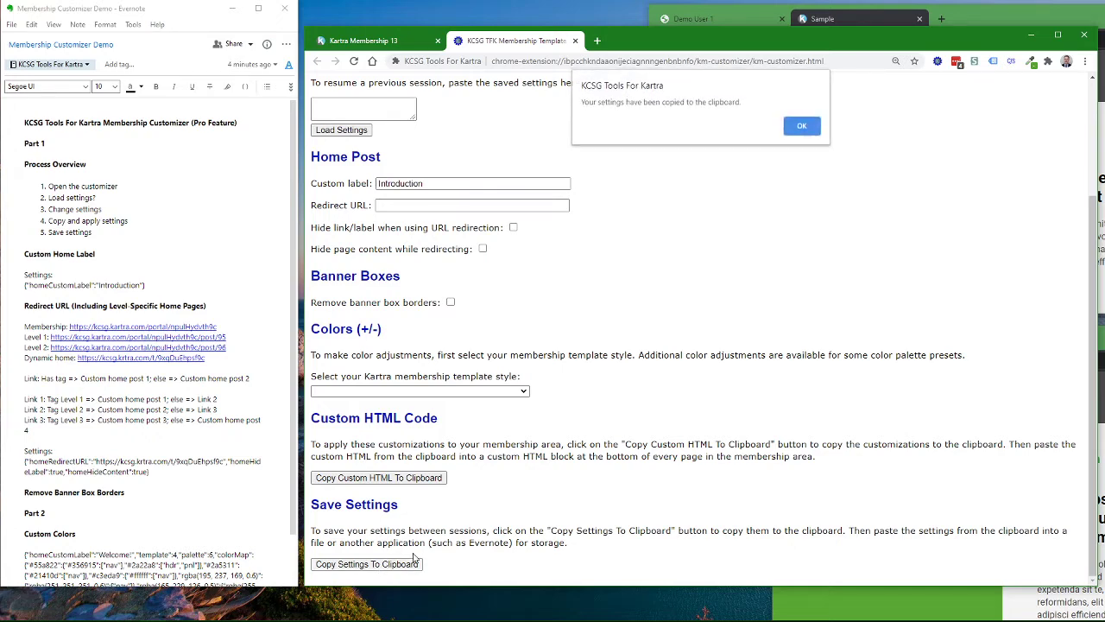
pyautogui.press('Return')
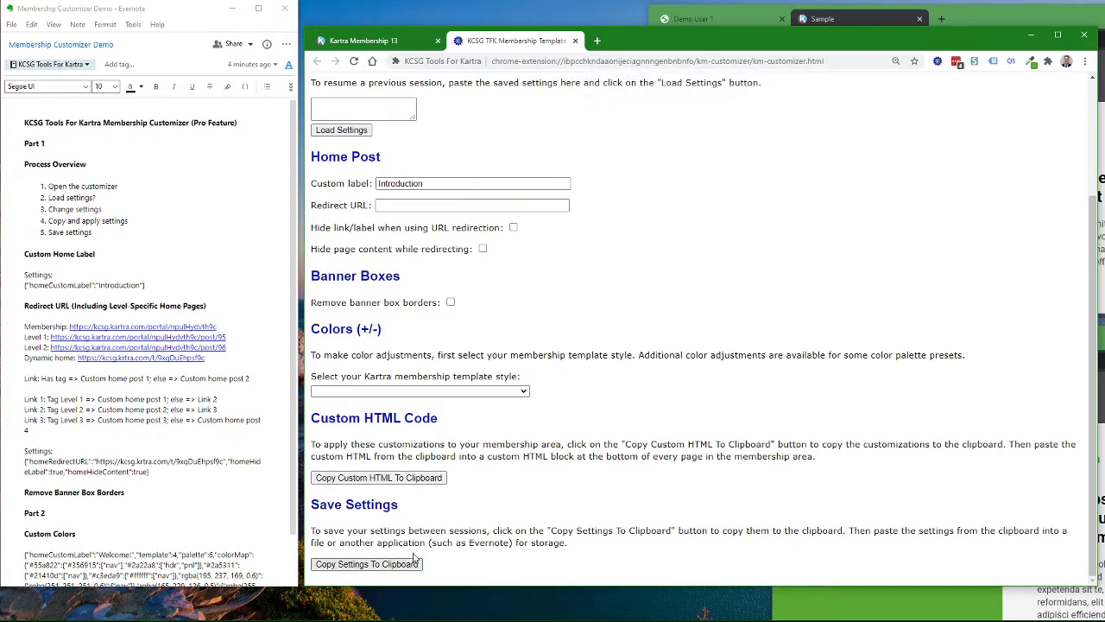
pyautogui.press('super+r')
pyautogui.press('Return')
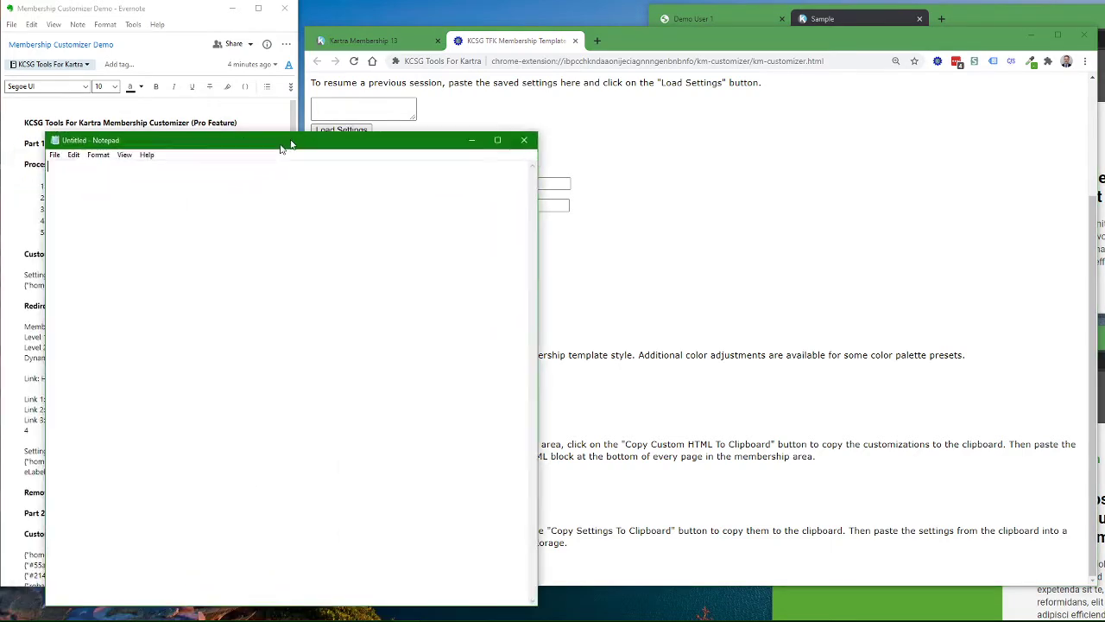
pyautogui.hotkey('ctrl', 'v')
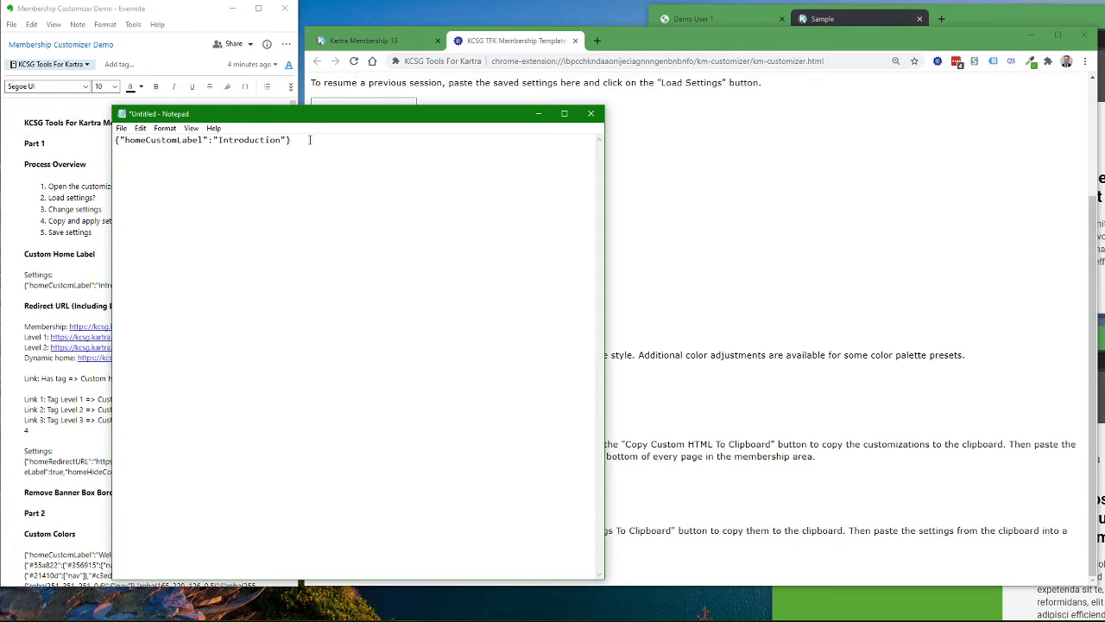
# Reload the customizer page and load the saved settings {"homeCustomLabel":"Introduction"} into it
pyautogui.moveTo(290, 140); pyautogui.dragTo(114, 140)
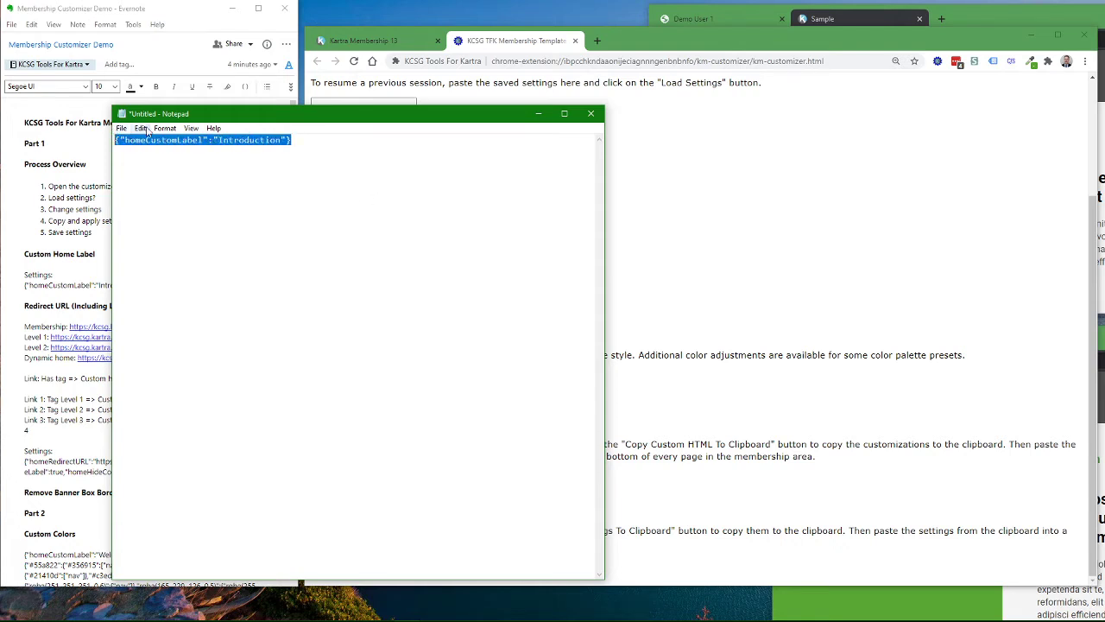
pyautogui.click(367, 100)
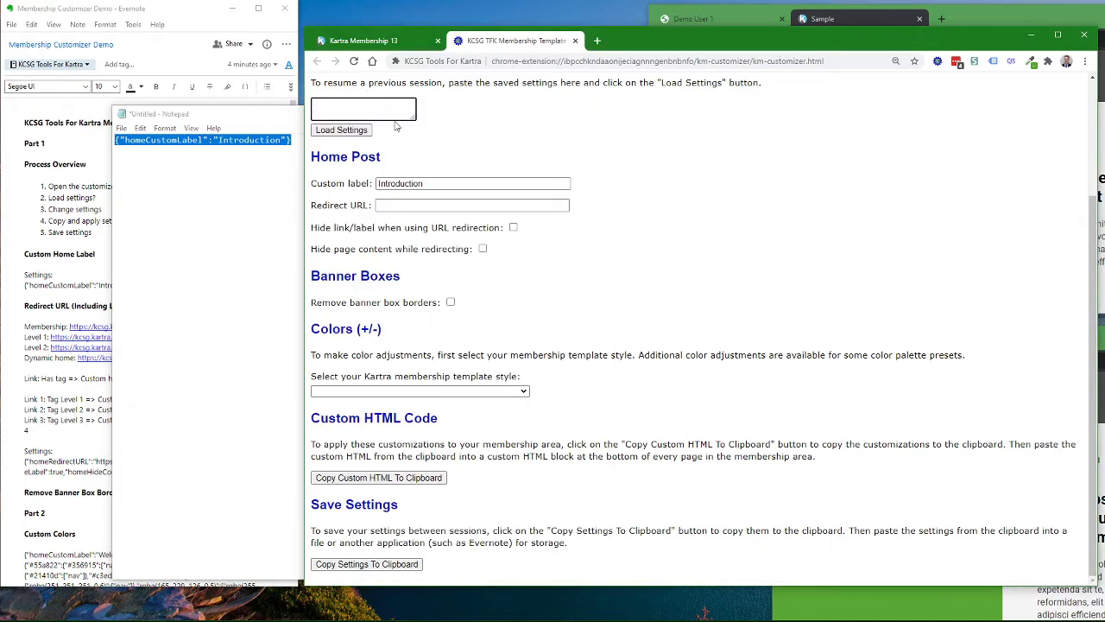
pyautogui.click(354, 63)
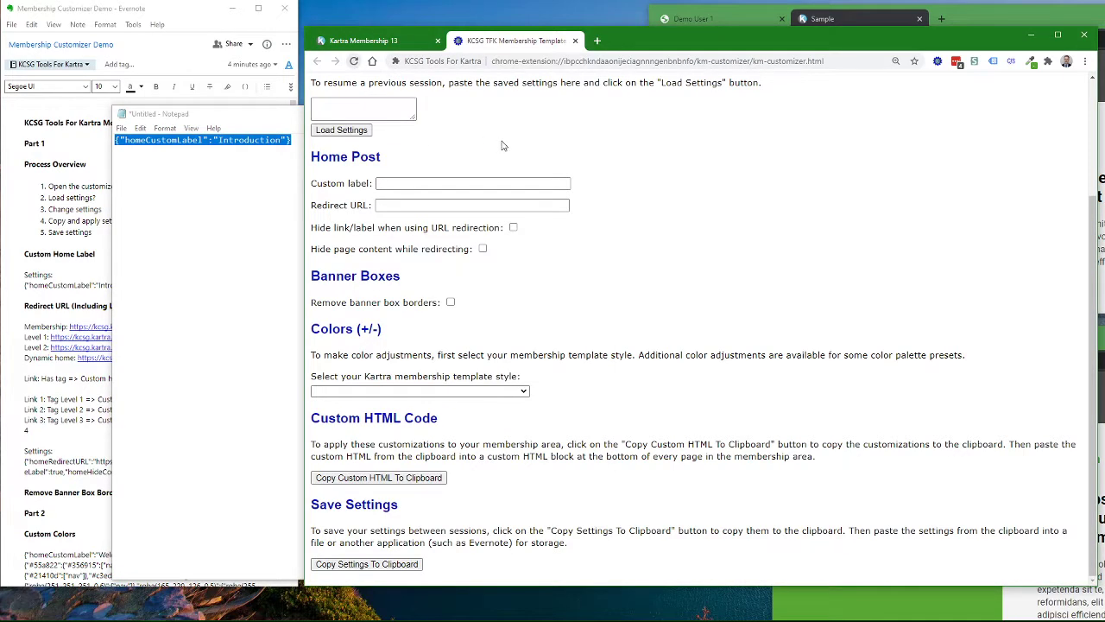
pyautogui.click(370, 106)
pyautogui.hotkey('ctrl', 'v')
pyautogui.click(344, 130)
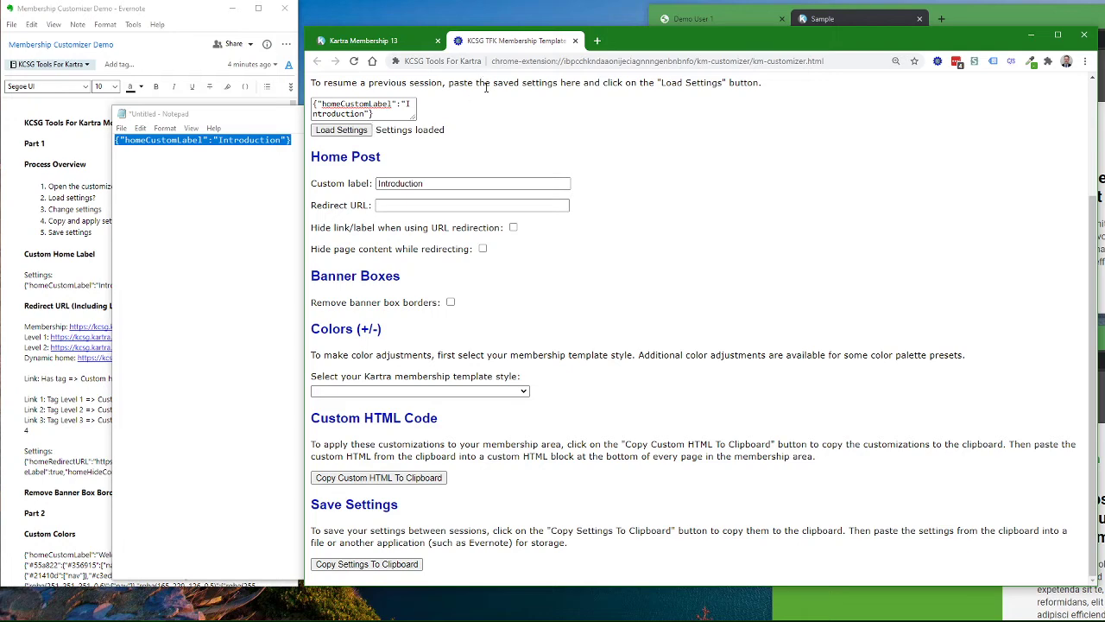
# Close the Notepad document holding the pasted settings without saving it
pyautogui.click(371, 478)
pyautogui.click(222, 358)
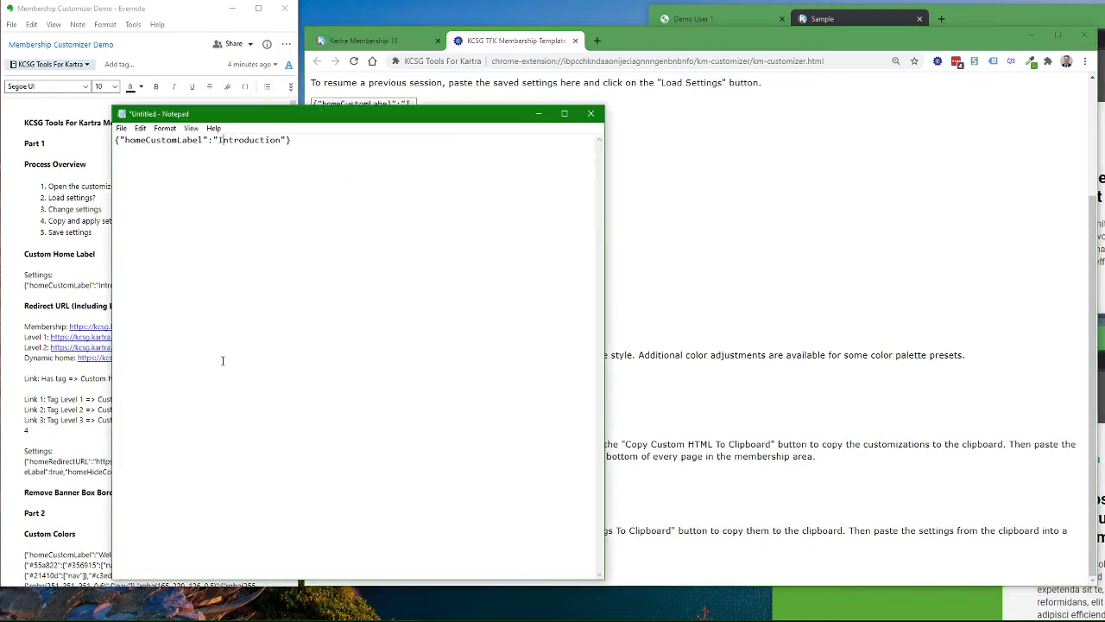
pyautogui.click(591, 113)
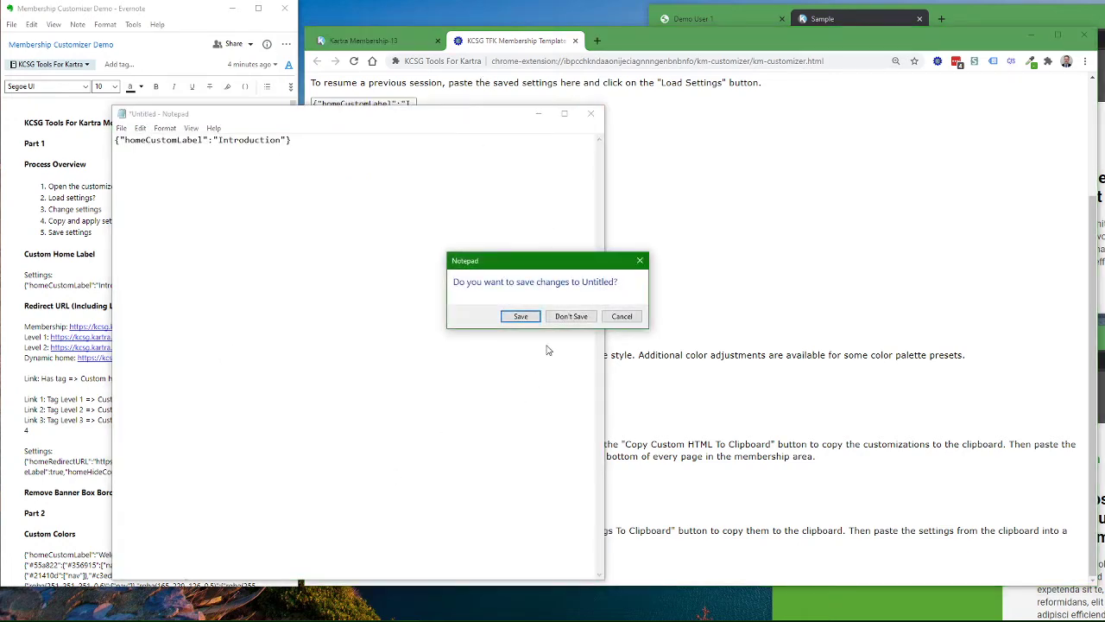
pyautogui.click(569, 316)
# Copy the custom HTML code to the clipboard and inspect it in a temporary Notepad document, discarded without saving
pyautogui.click(366, 480)
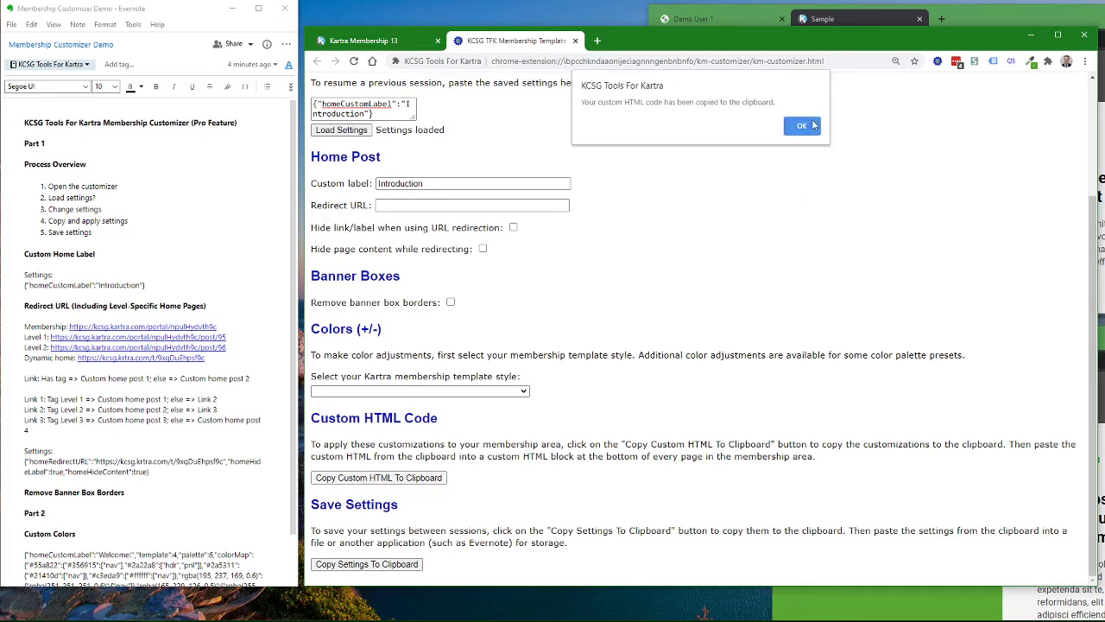
pyautogui.click(802, 127)
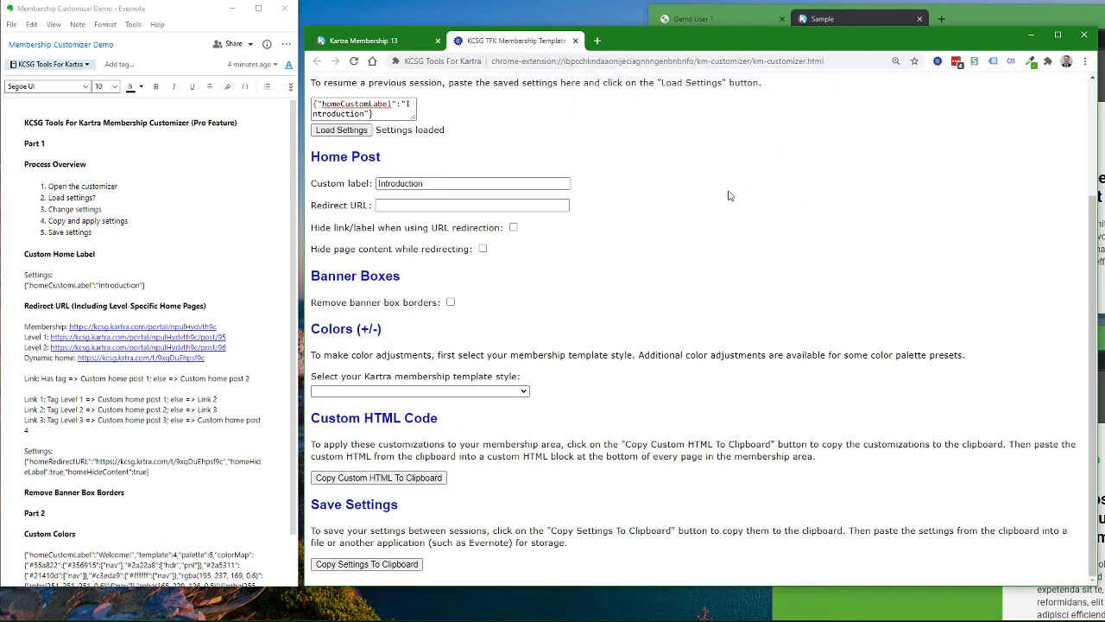
pyautogui.press('super+r')
pyautogui.press('Return')
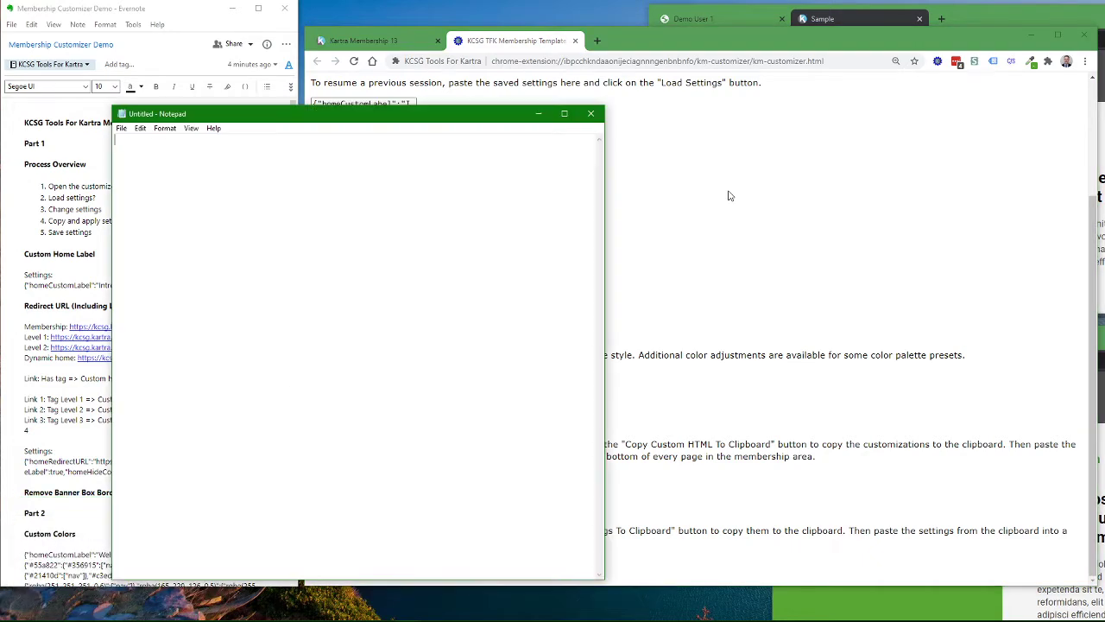
pyautogui.hotkey('ctrl', 'v')
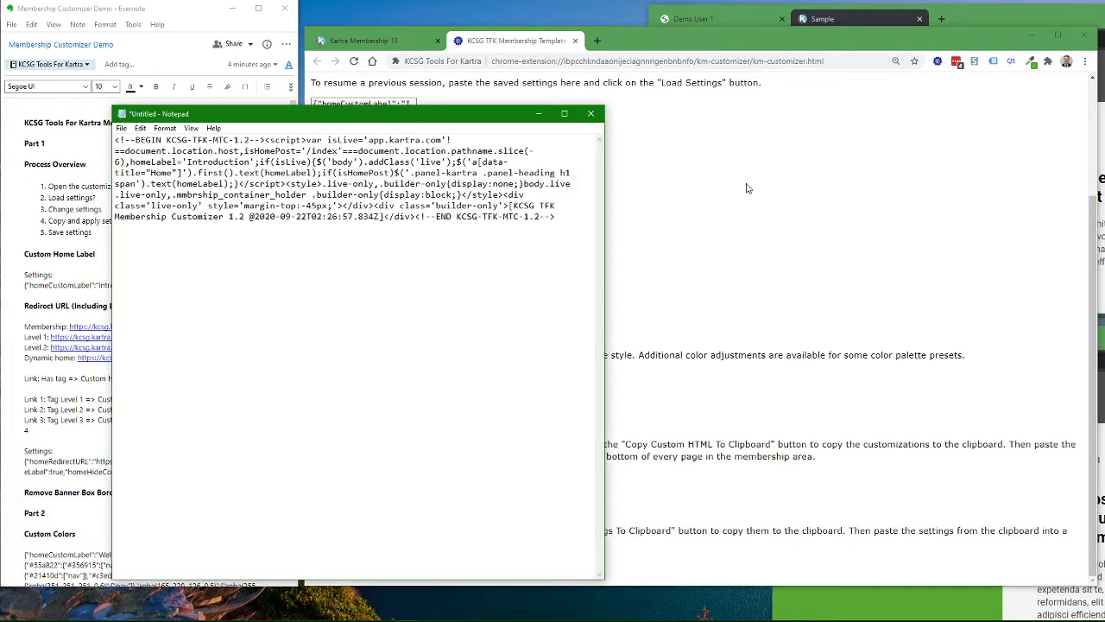
pyautogui.click(591, 116)
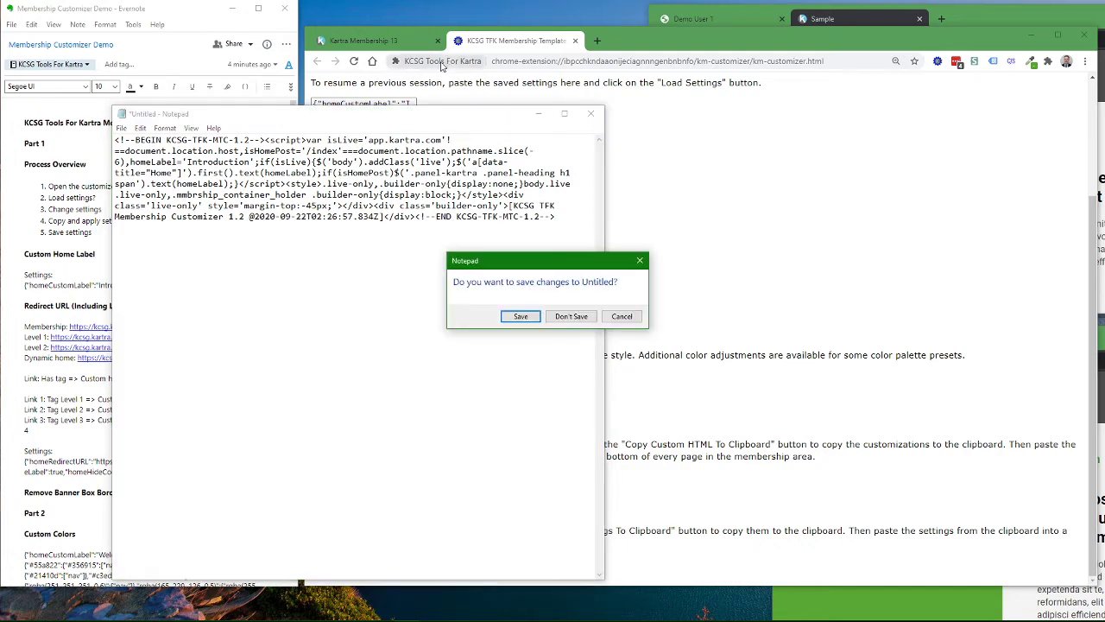
pyautogui.click(573, 317)
# In the Kartra membership editor, examine the code block below the Home post's text and locate the Custom code element
pyautogui.click(390, 41)
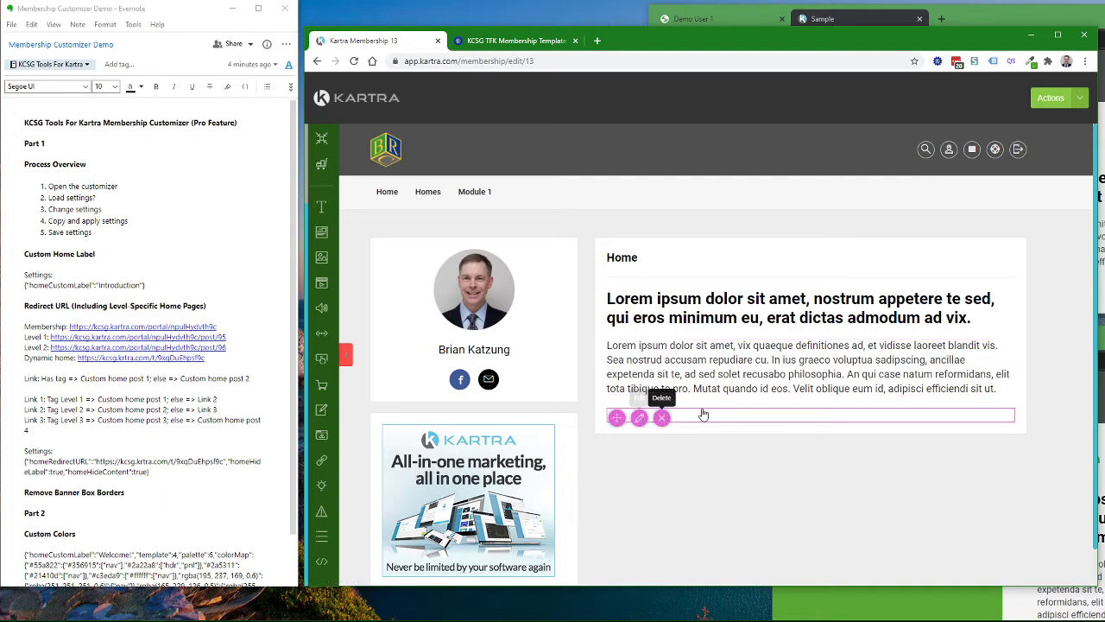
pyautogui.click(639, 418)
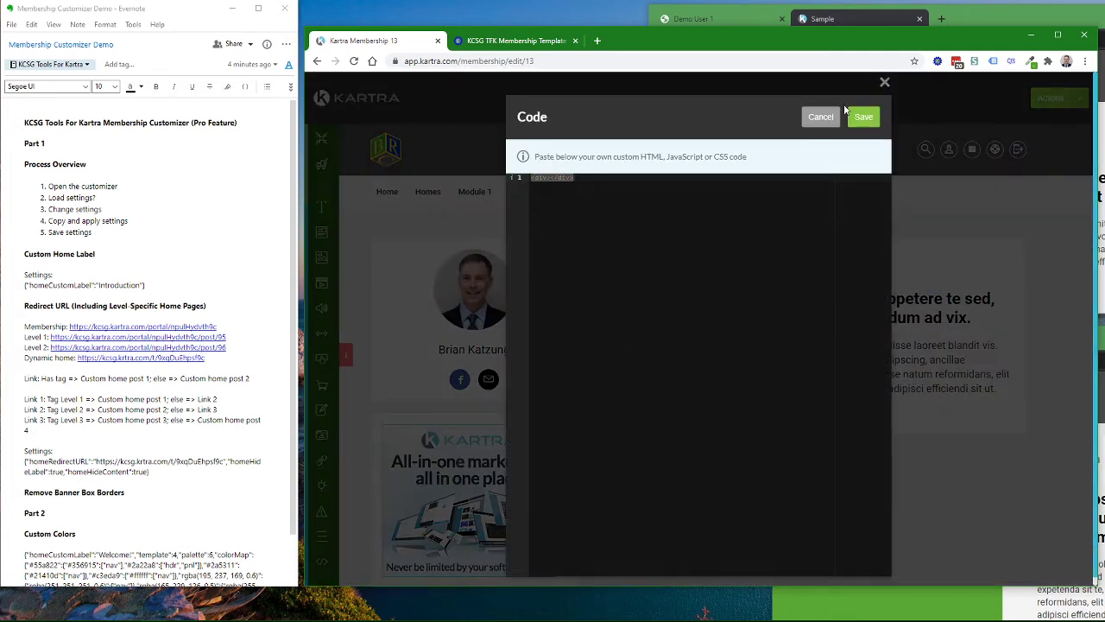
pyautogui.click(437, 427)
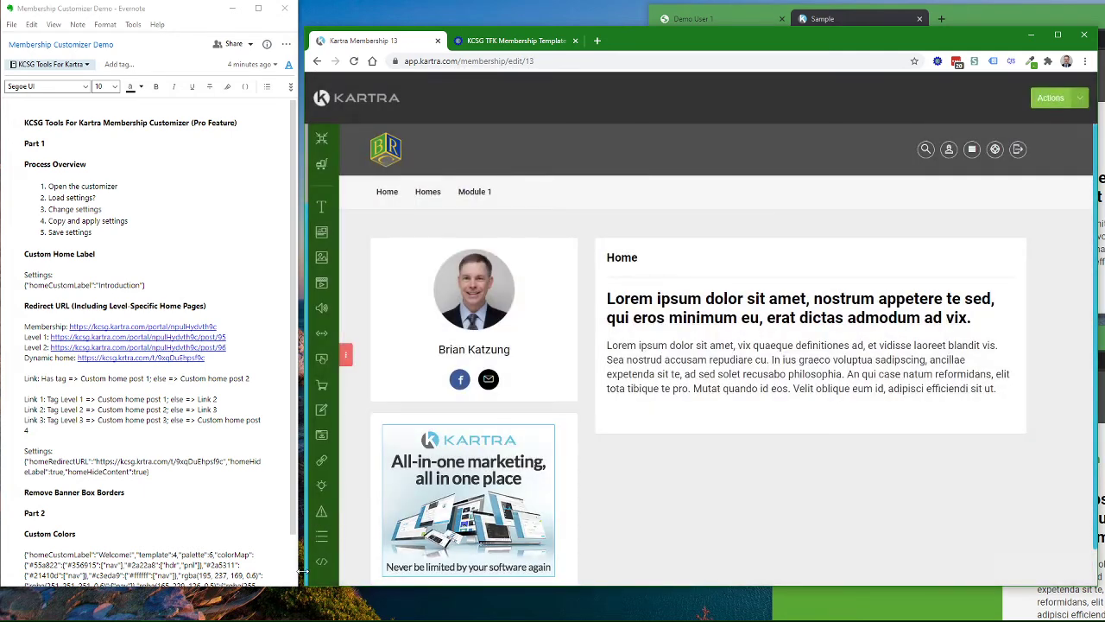
pyautogui.click(345, 355)
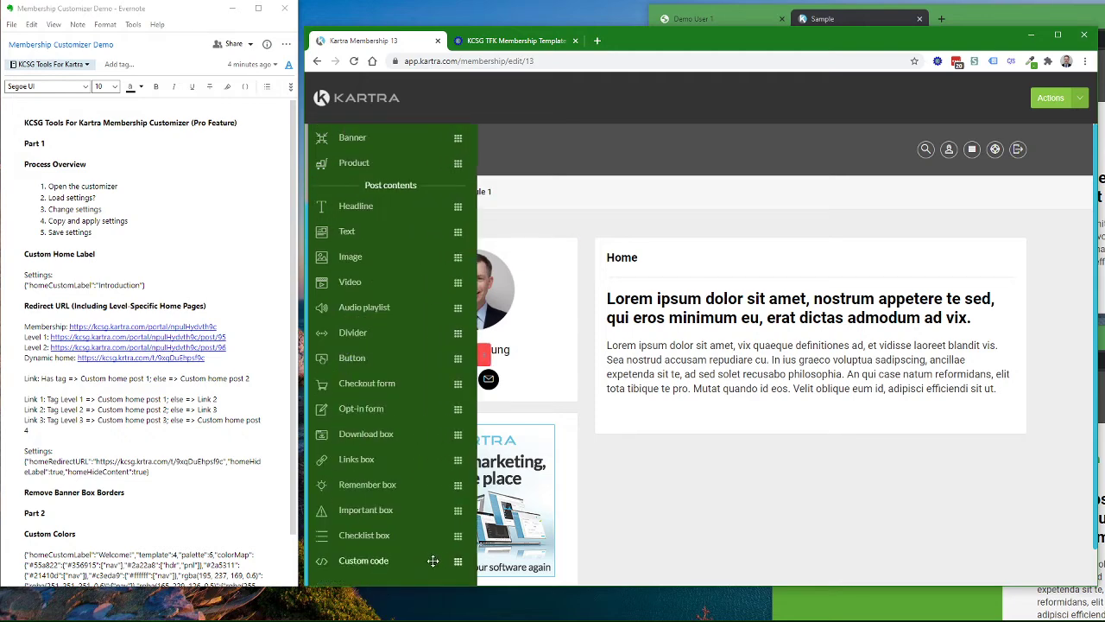
pyautogui.moveTo(458, 560); pyautogui.dragTo(421, 561)
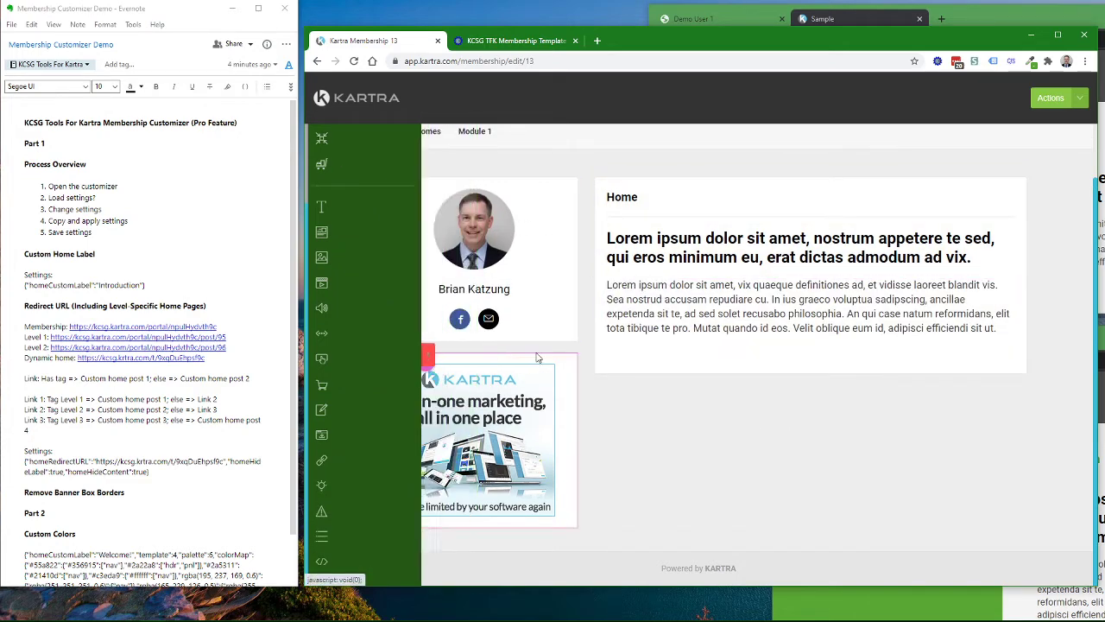
# Replace the contents of the code block below the Home post's text with the copied custom HTML and save the block
pyautogui.click(640, 358)
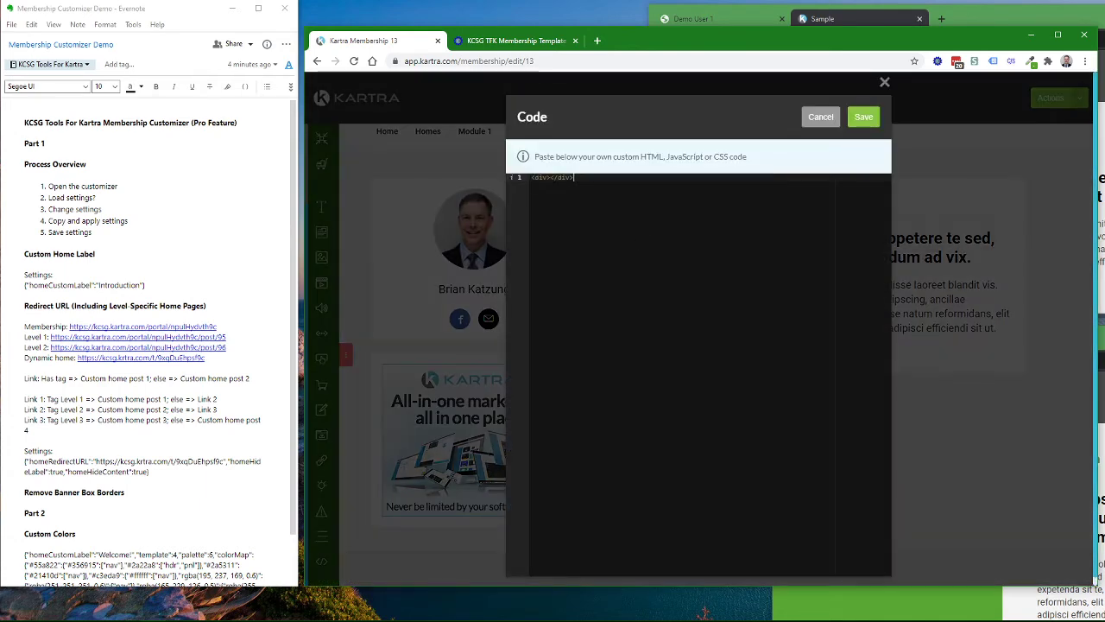
pyautogui.hotkey('ctrl', 'a')
pyautogui.hotkey('ctrl', 'v')
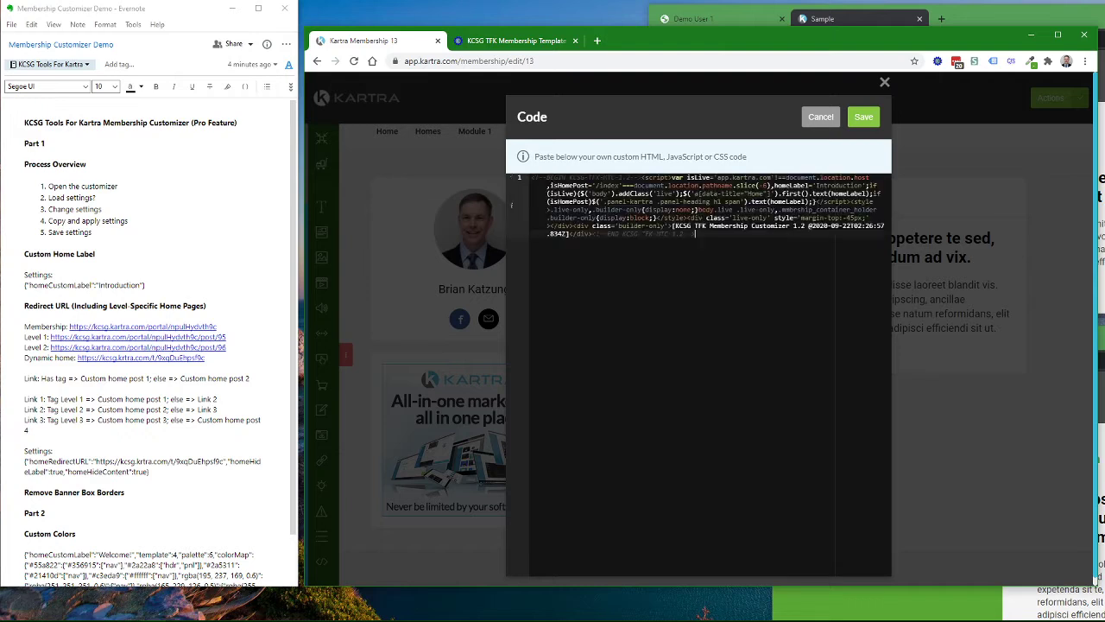
pyautogui.click(862, 118)
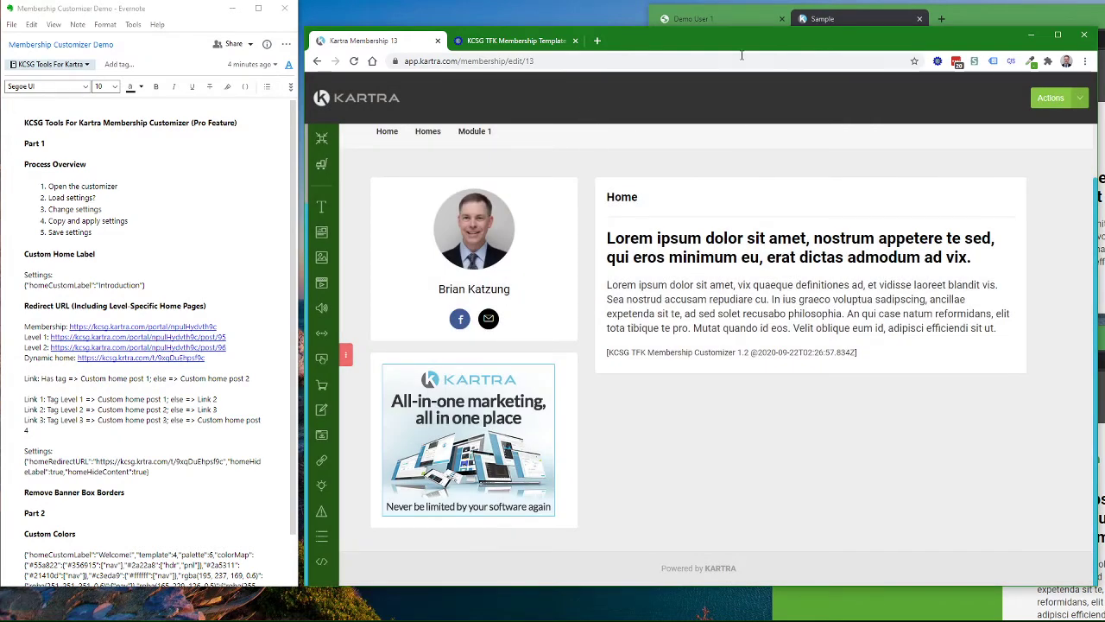
# Bring the Sample member portal window over the editor and reload its Home post to check the label
pyautogui.click(990, 19)
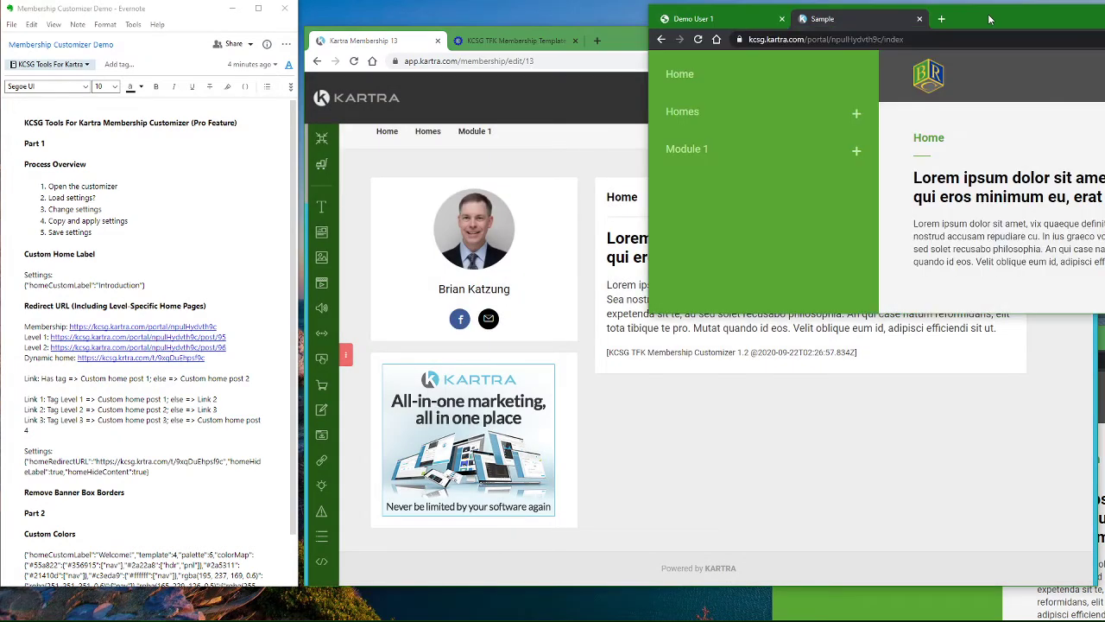
pyautogui.moveTo(980, 21); pyautogui.dragTo(764, 28)
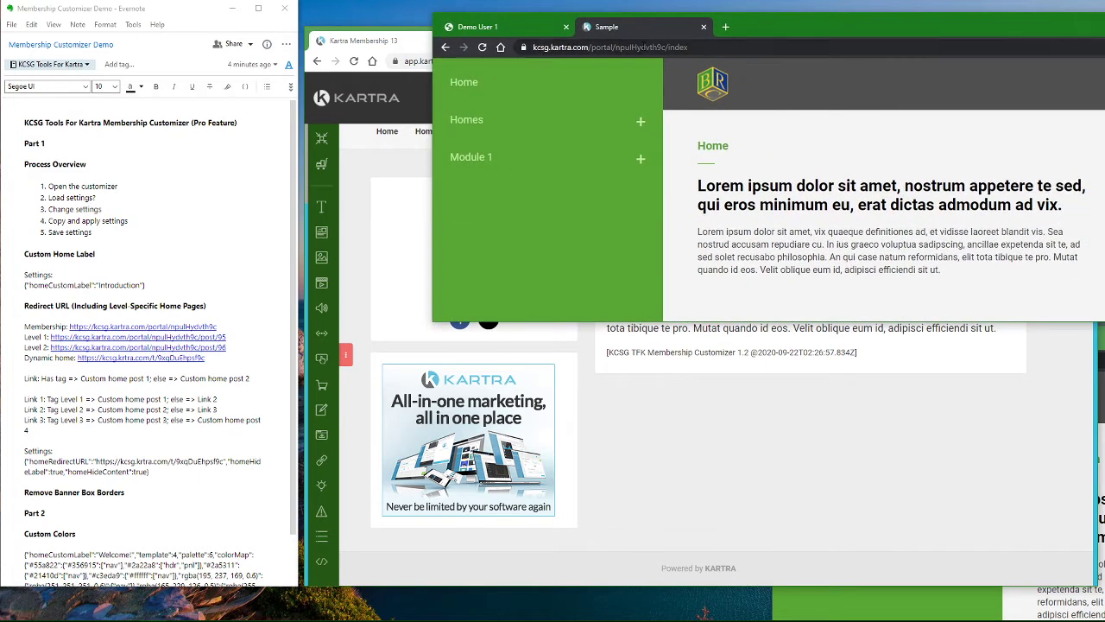
pyautogui.click(464, 86)
pyautogui.click(464, 85)
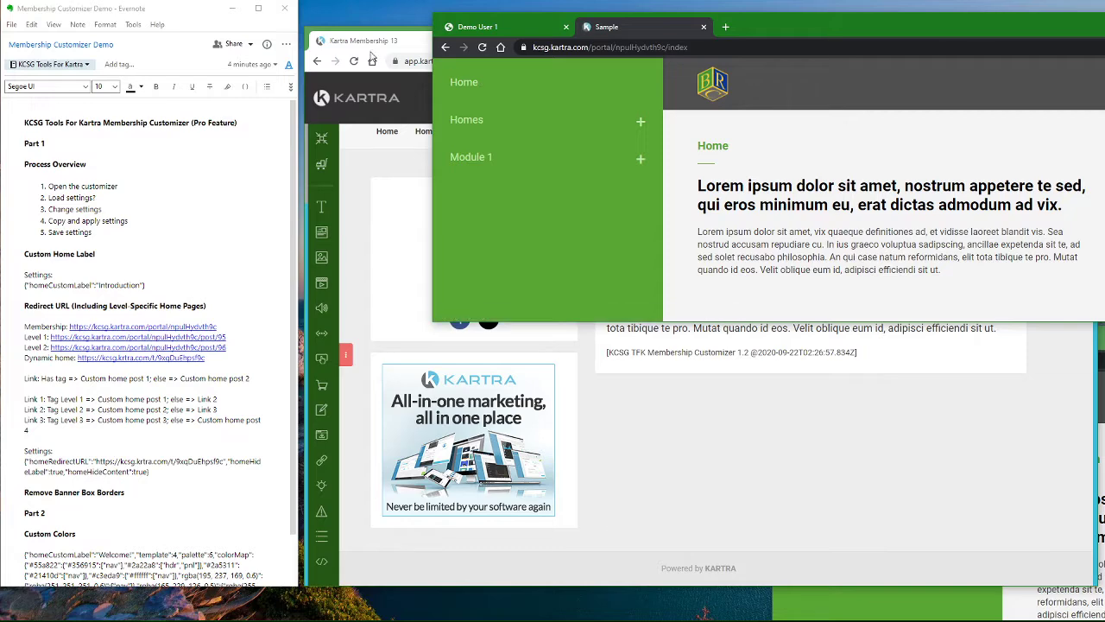
# Save the membership's progress in the Kartra editor and reload the portal's Home post to check its label
pyautogui.click(384, 43)
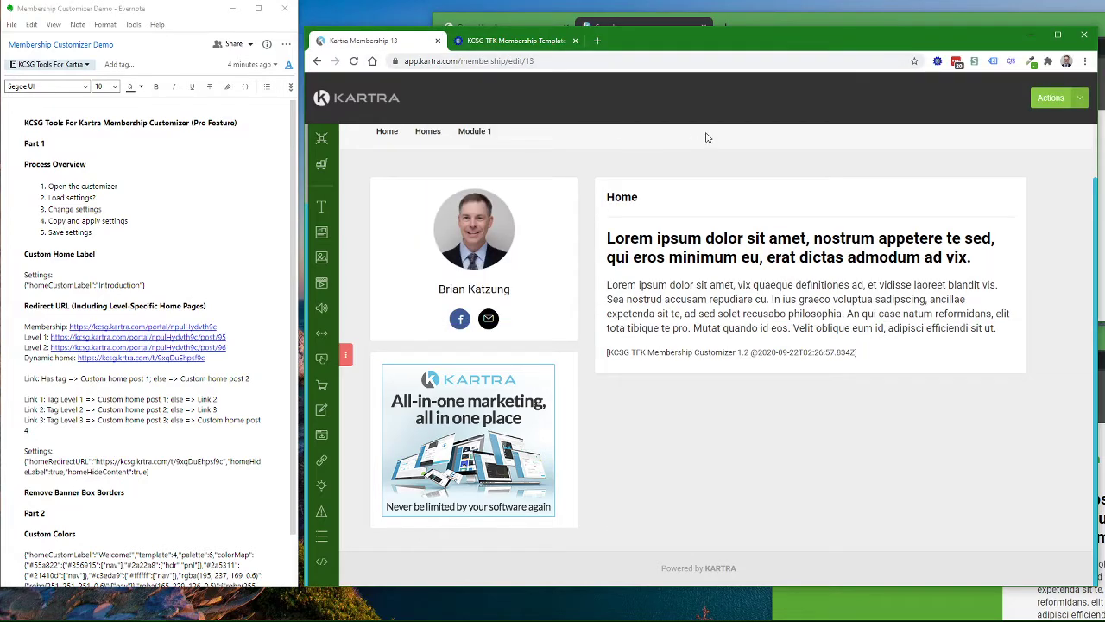
pyautogui.click(1060, 102)
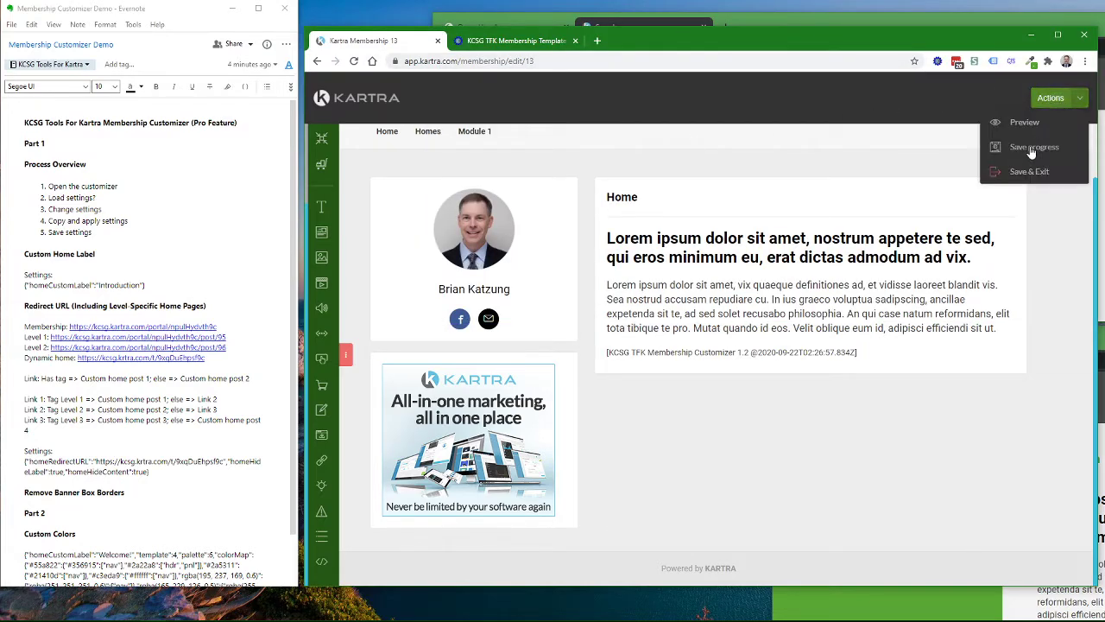
pyautogui.click(1030, 149)
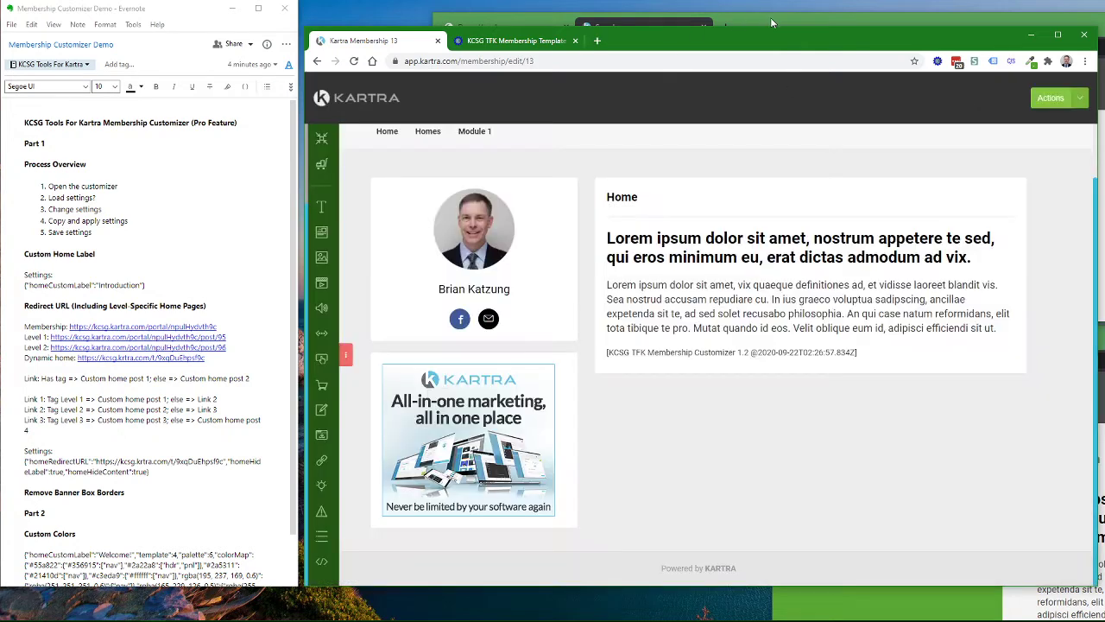
pyautogui.click(770, 18)
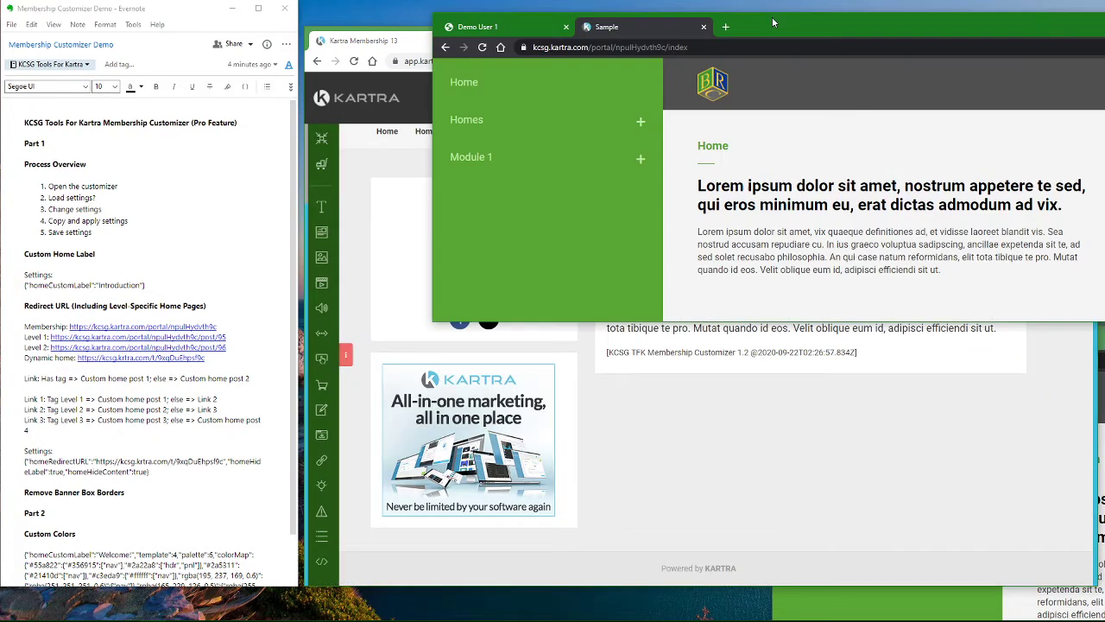
pyautogui.click(466, 83)
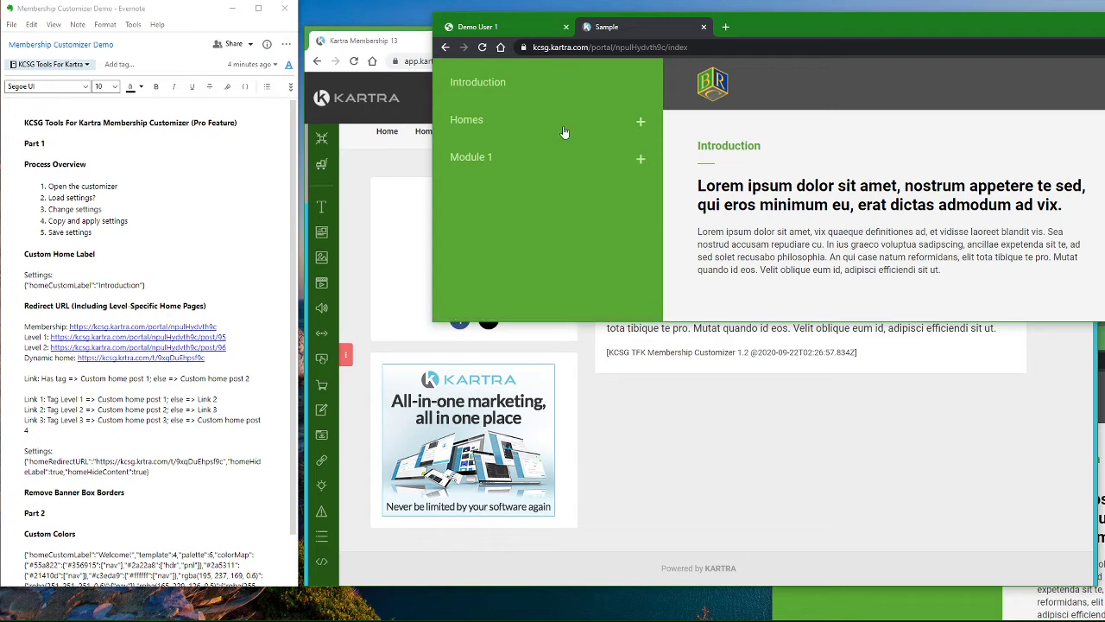
# In the customizer, set the home post's custom label to "Welcome!" and copy the custom HTML to the clipboard
pyautogui.click(355, 168)
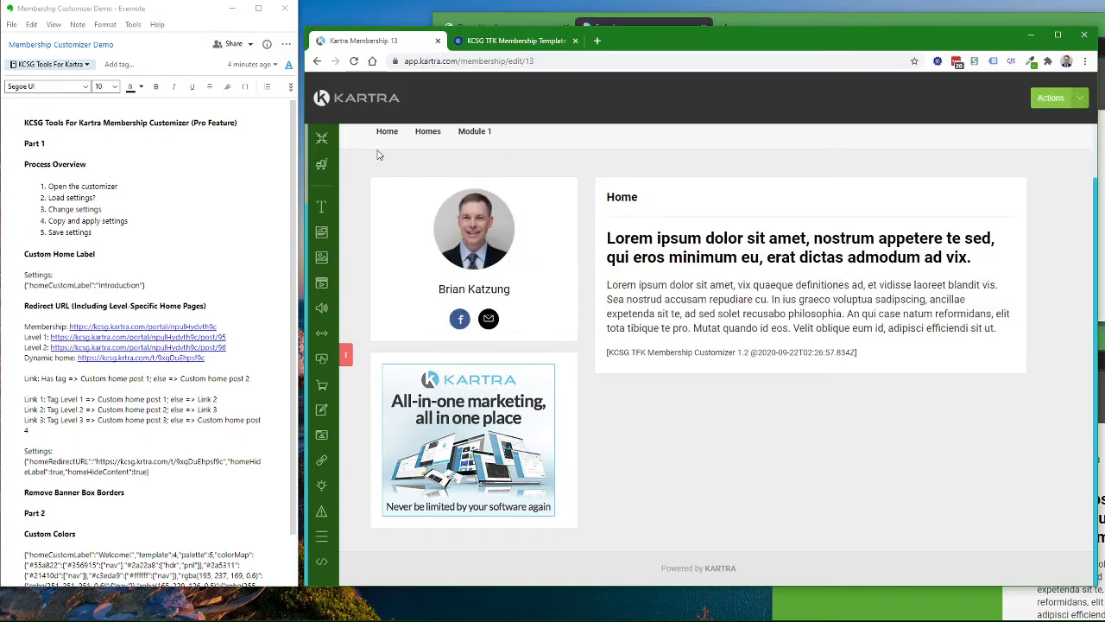
pyautogui.click(477, 43)
pyautogui.doubleClick(429, 183)
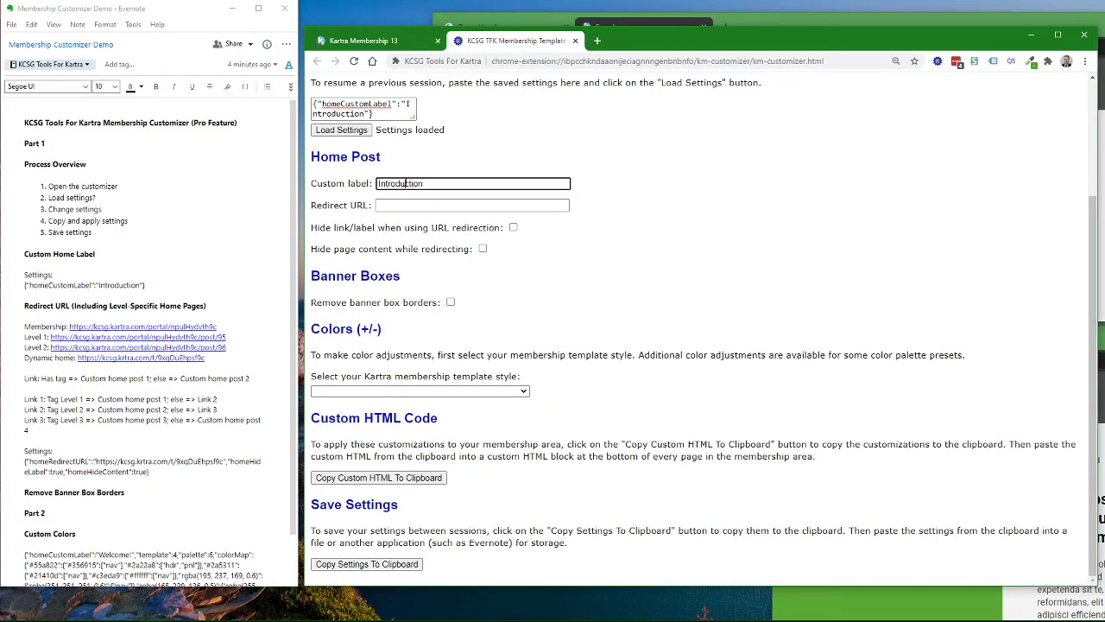
pyautogui.write('Welcome!')
pyautogui.click(380, 480)
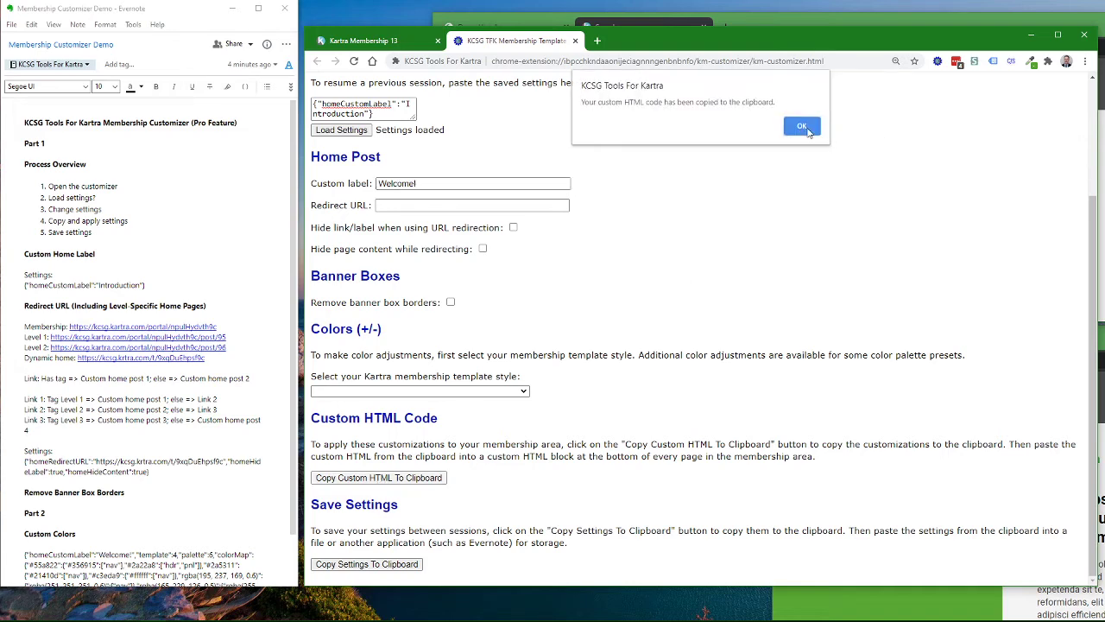
pyautogui.click(802, 127)
# In the Kartra editor, replace the Home post's customizer code block with the newly copied HTML and save the block
pyautogui.click(361, 43)
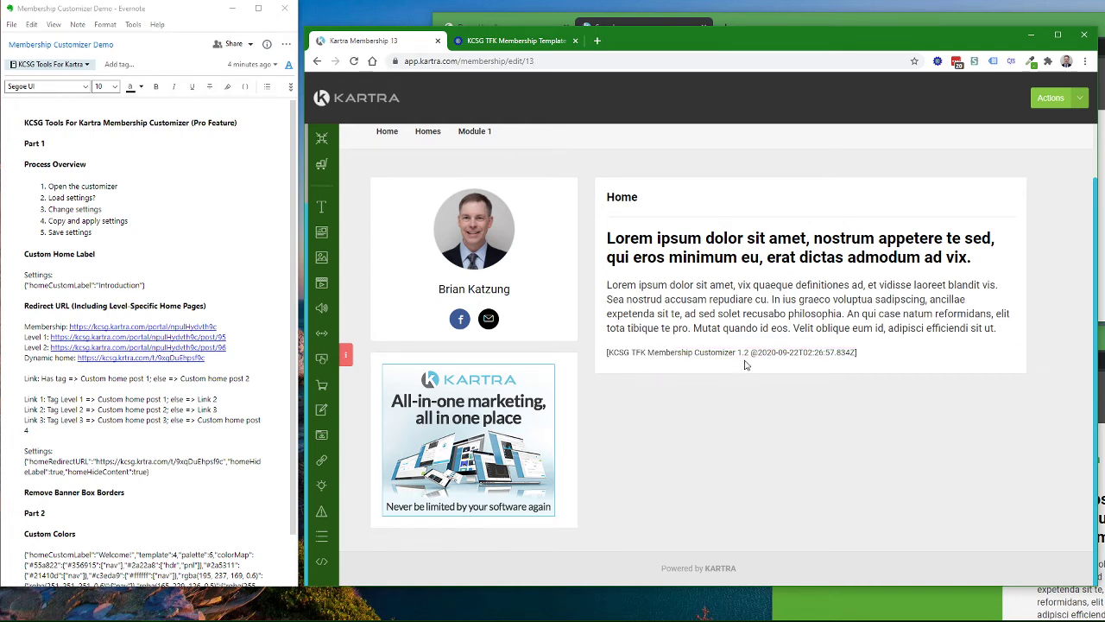
pyautogui.moveTo(746, 363)
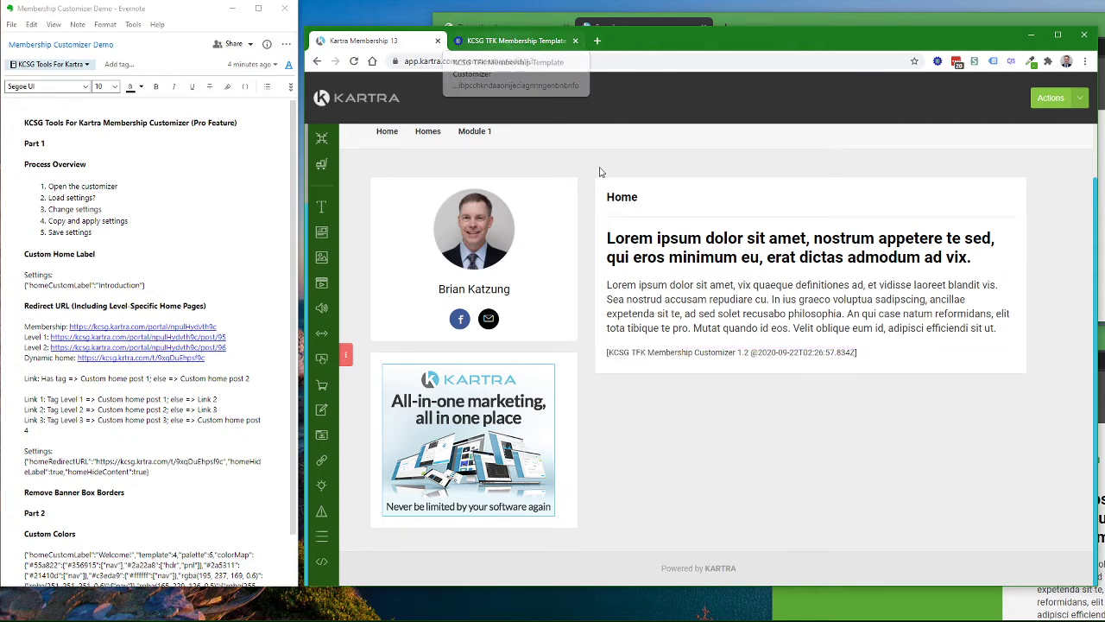
pyautogui.moveTo(654, 361)
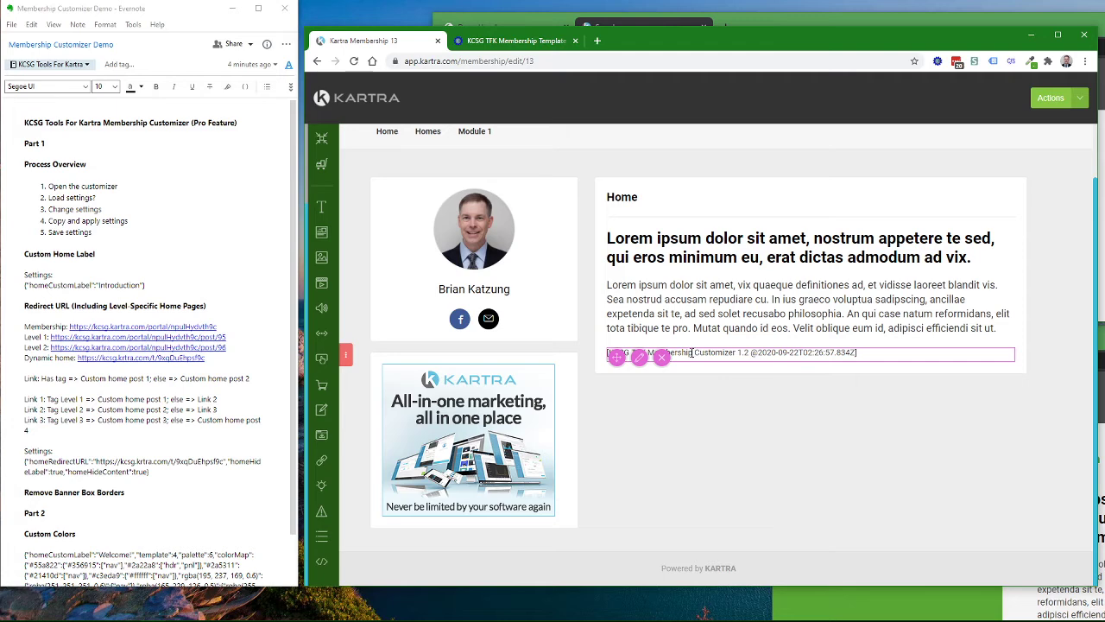
pyautogui.click(640, 359)
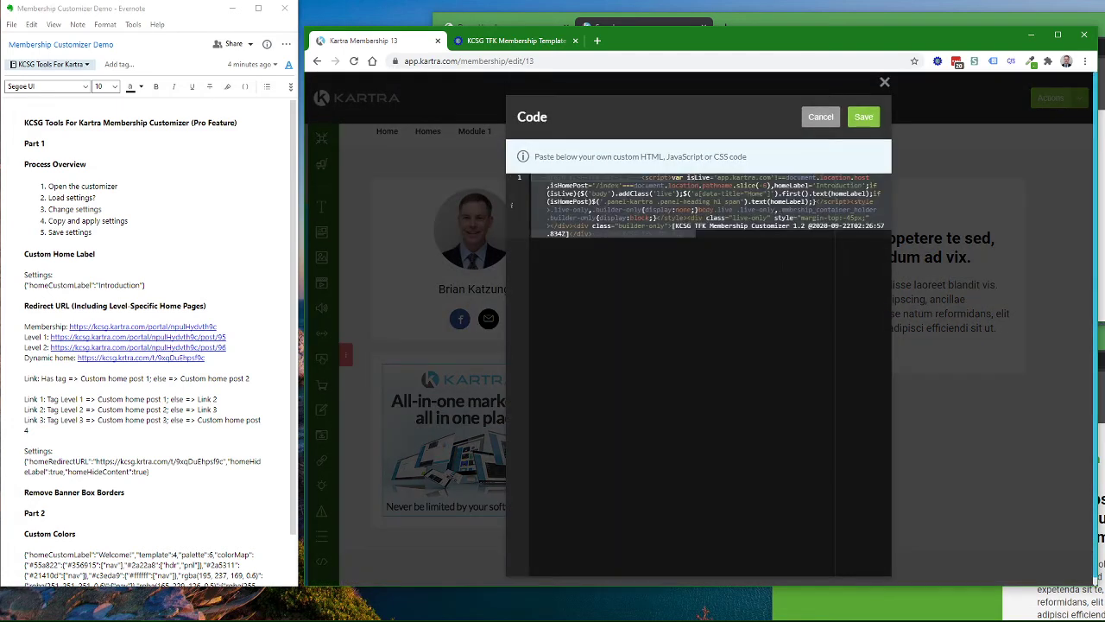
pyautogui.hotkey('ctrl', 'a')
pyautogui.hotkey('ctrl', 'v')
pyautogui.click(863, 116)
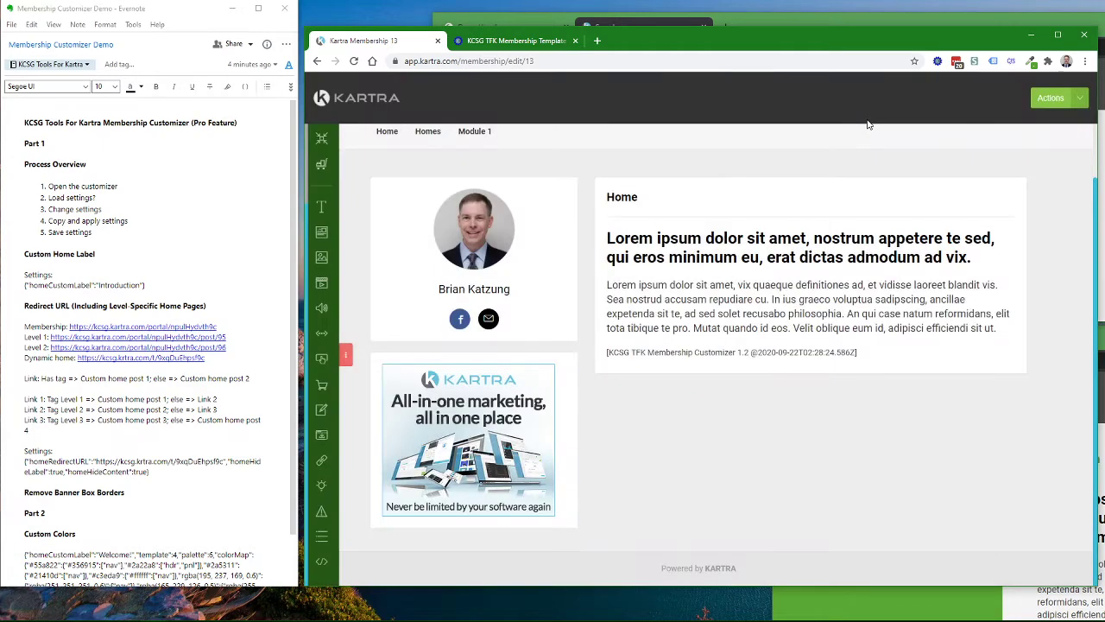
# Save the membership's progress and check the home label in the Sample member portal
pyautogui.click(1051, 98)
pyautogui.click(1034, 150)
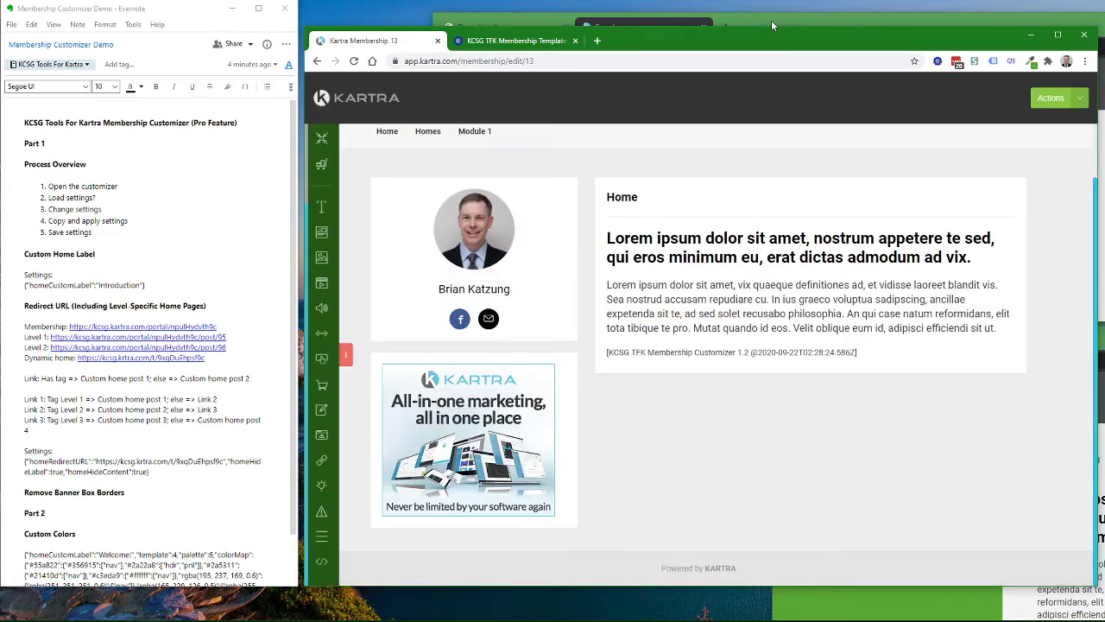
pyautogui.click(771, 19)
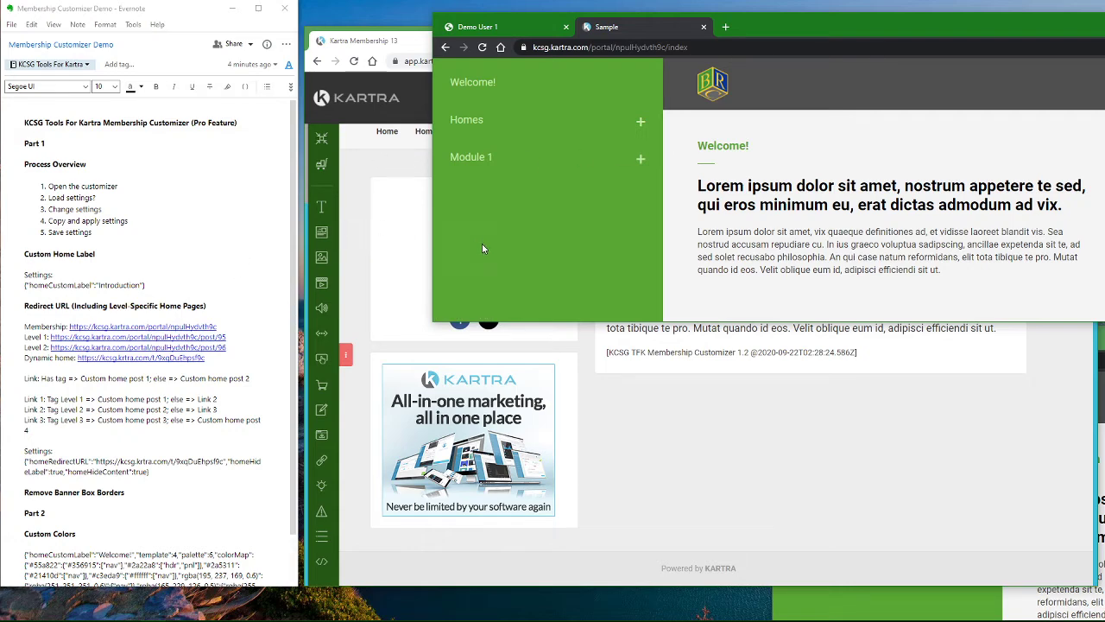
# Return to the customizer and examine the Home Post section's Redirect URL option
pyautogui.click(420, 46)
pyautogui.click(490, 41)
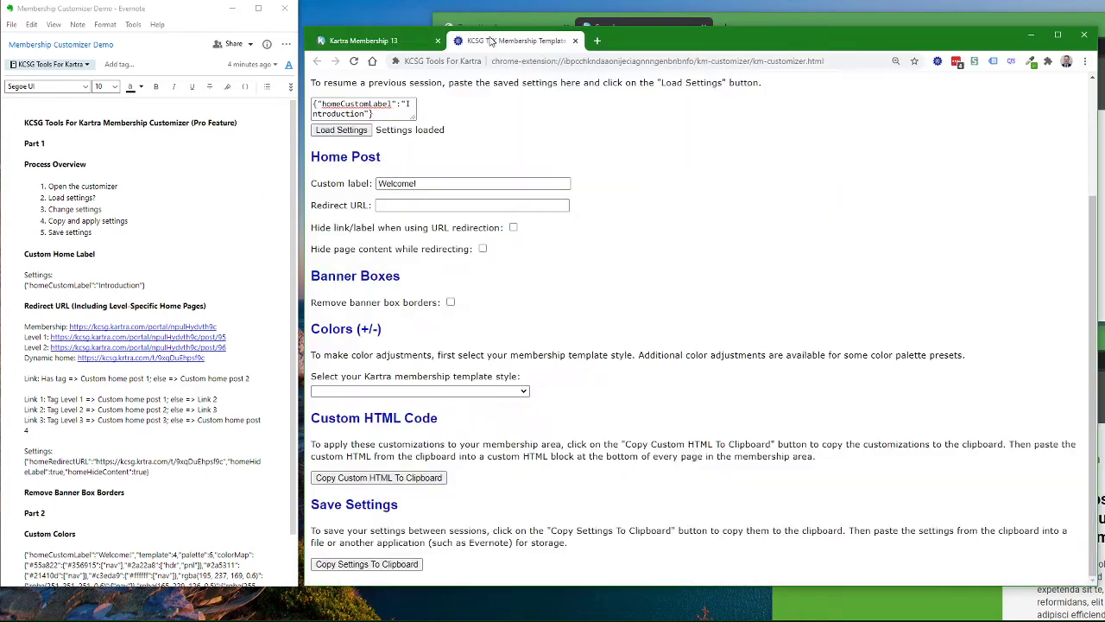
pyautogui.click(412, 205)
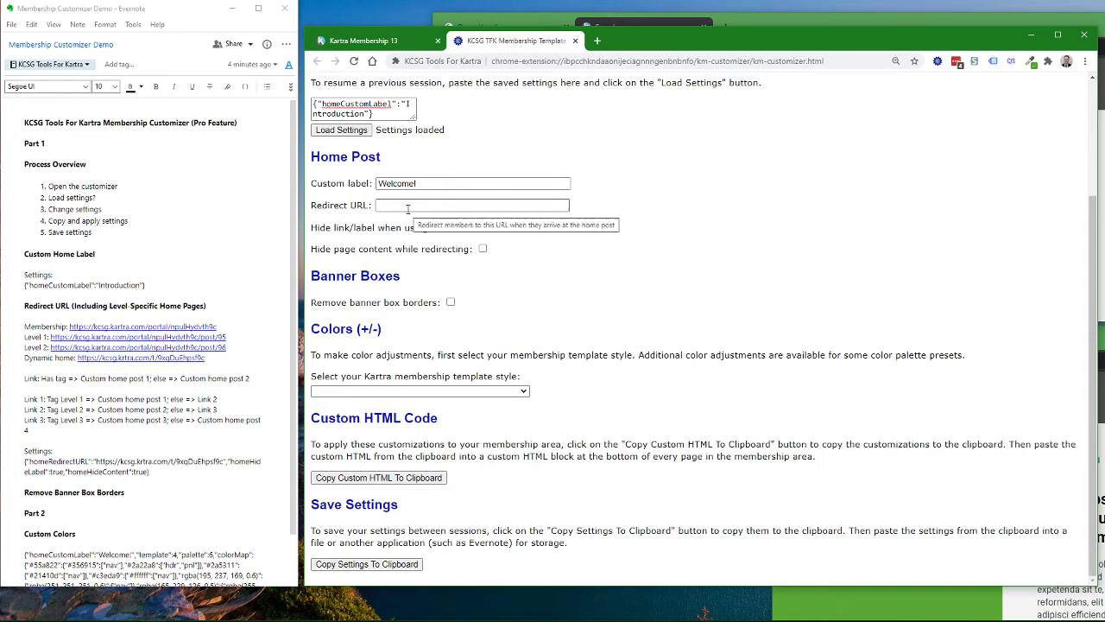
# Compare the portal's Level 1 Home and Level 2 Home posts and review the Link 1 to Link 3 tag rules in the Evernote note
pyautogui.click(675, 15)
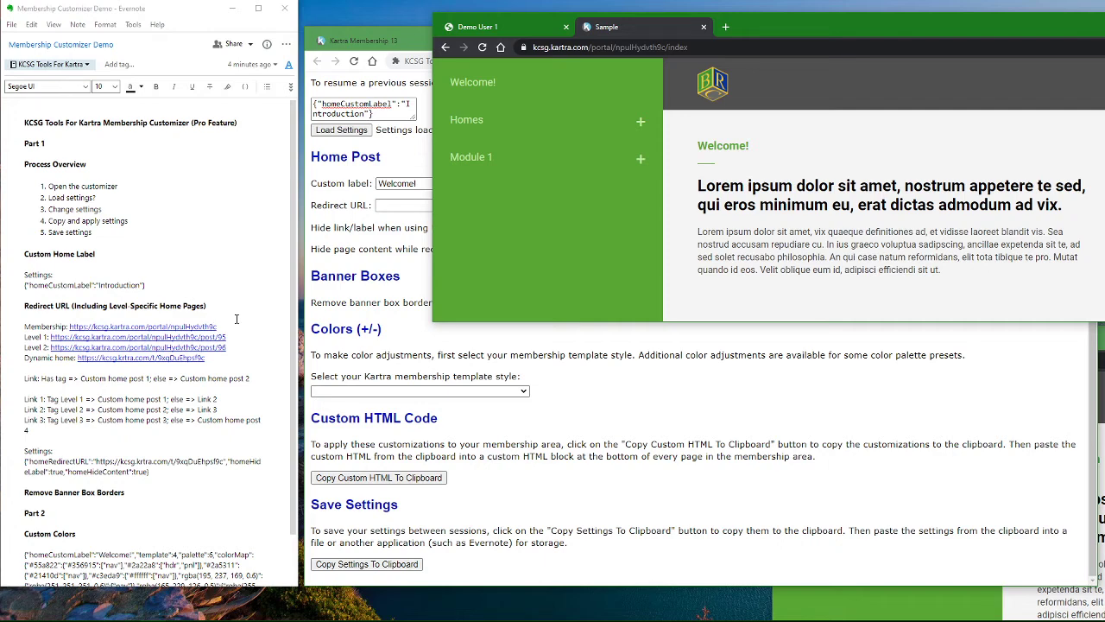
pyautogui.click(236, 319)
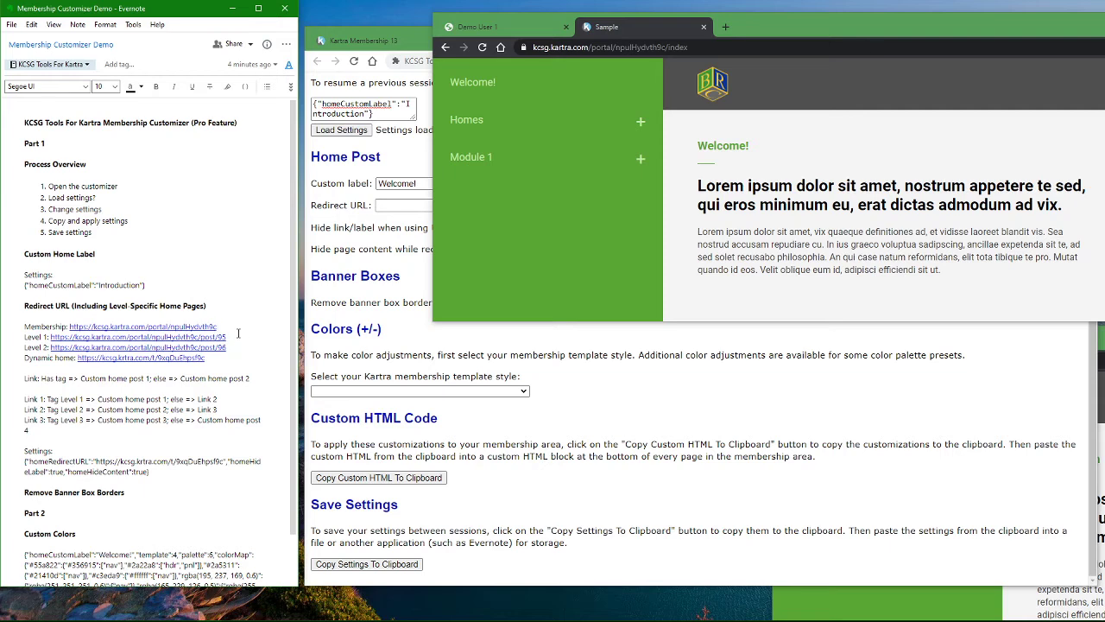
pyautogui.click(486, 135)
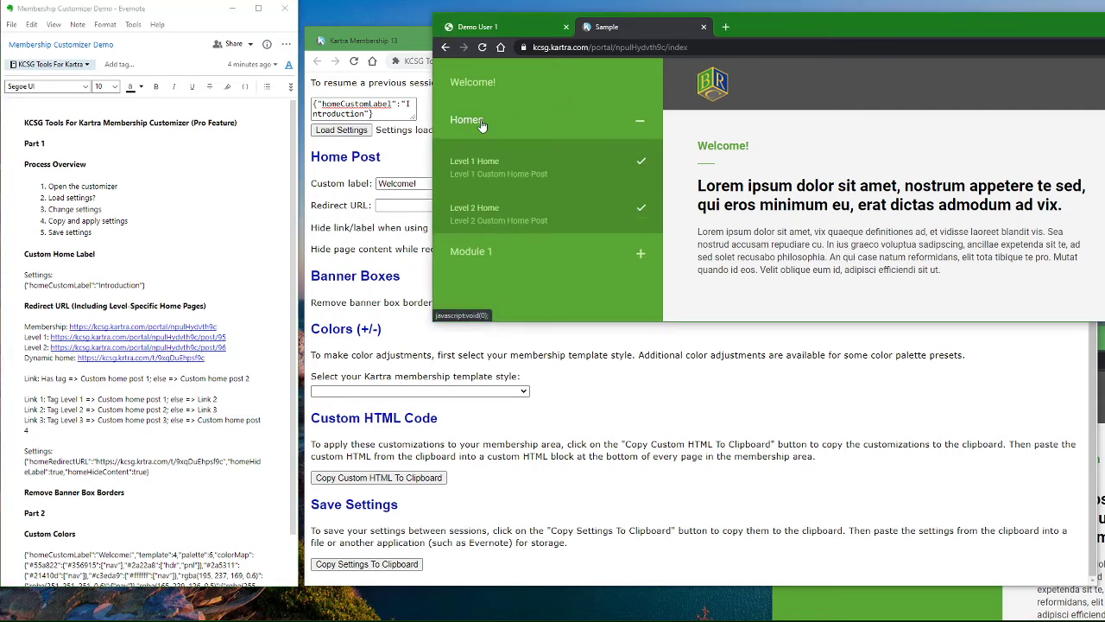
pyautogui.click(483, 169)
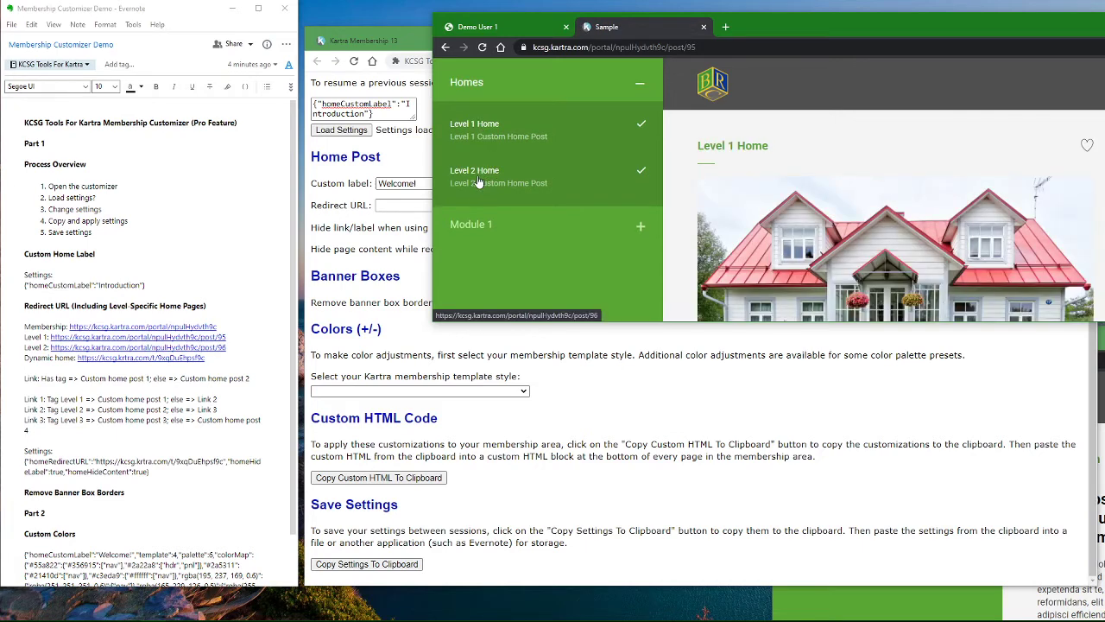
pyautogui.click(479, 179)
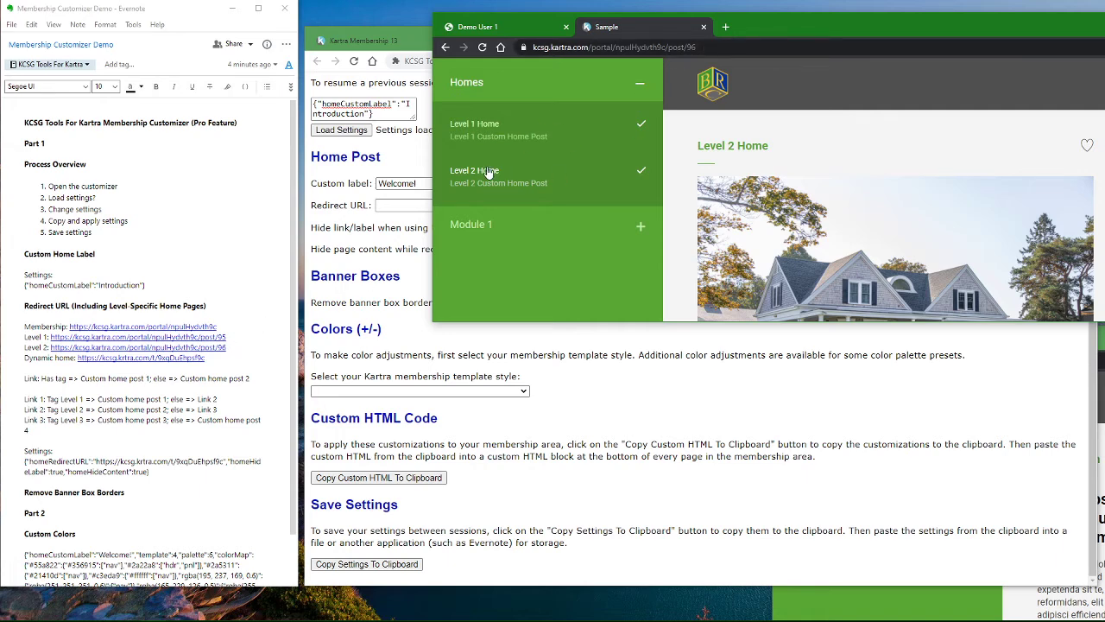
pyautogui.click(479, 125)
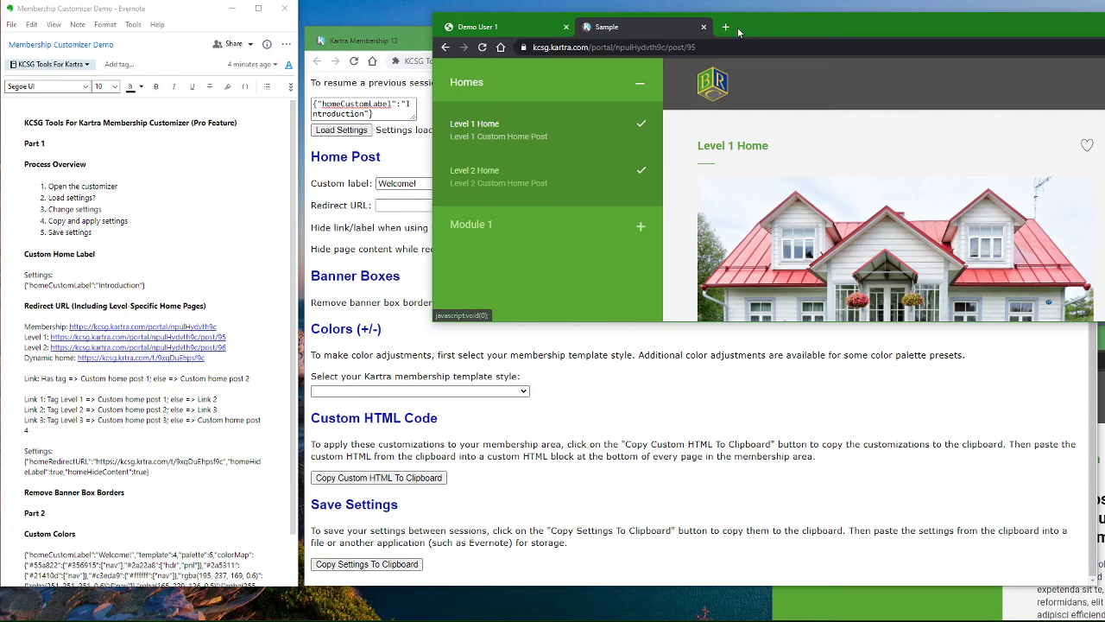
pyautogui.click(466, 173)
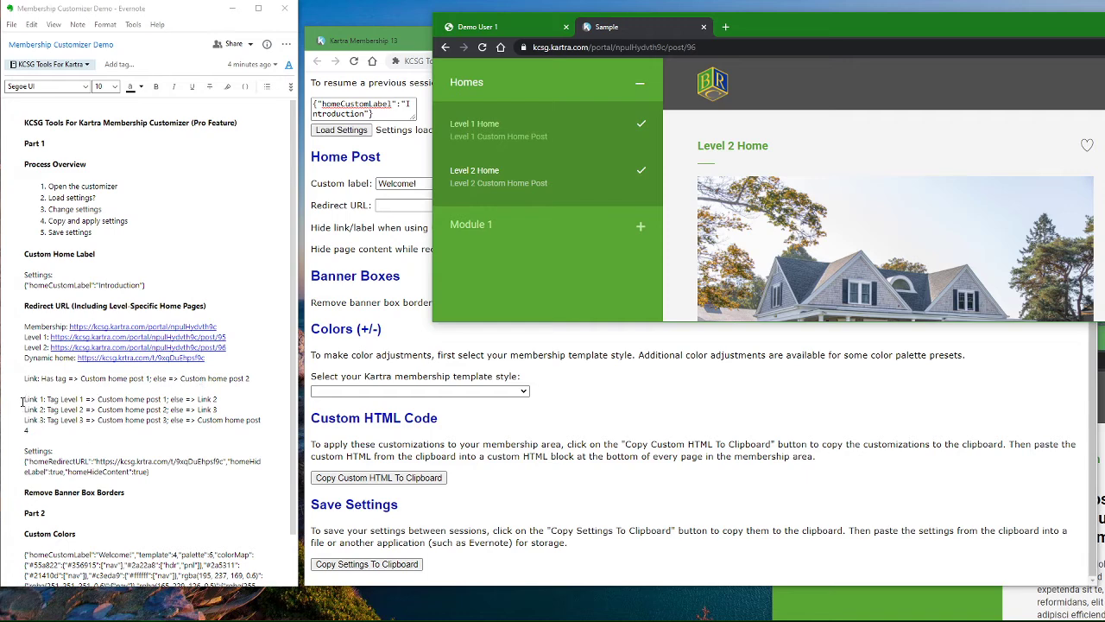
pyautogui.moveTo(22, 401); pyautogui.dragTo(14, 429)
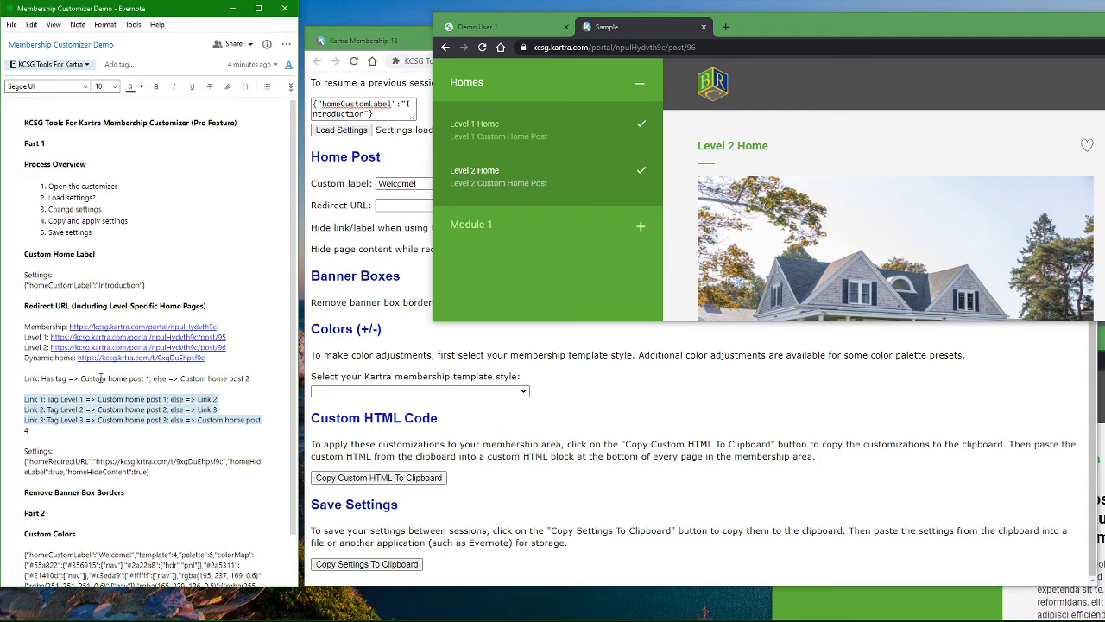
pyautogui.click(80, 444)
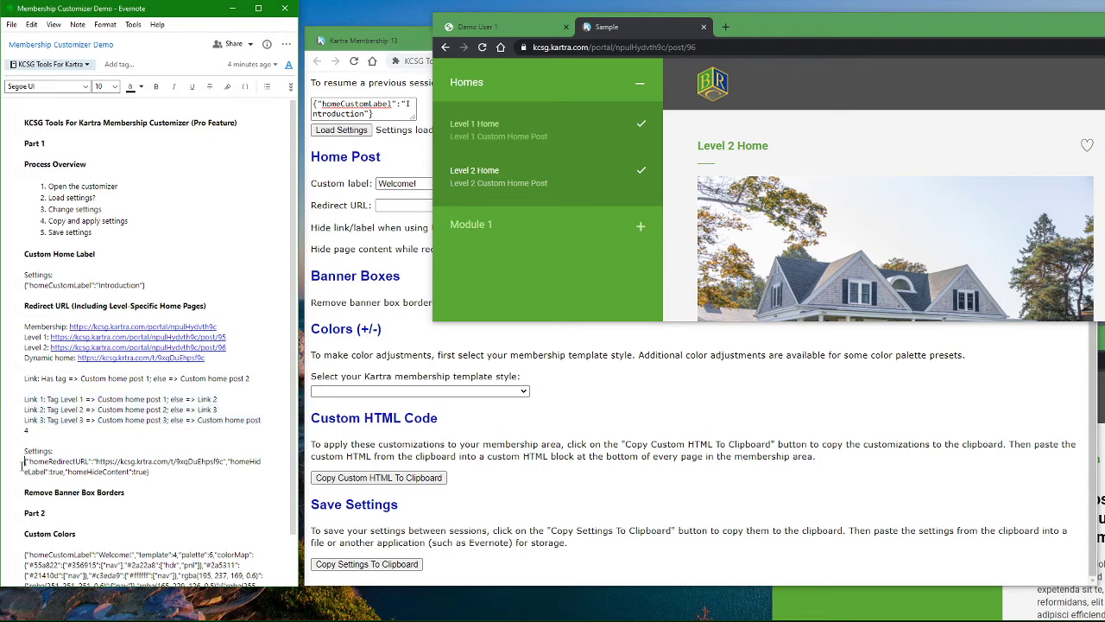
pyautogui.moveTo(22, 464); pyautogui.dragTo(18, 480)
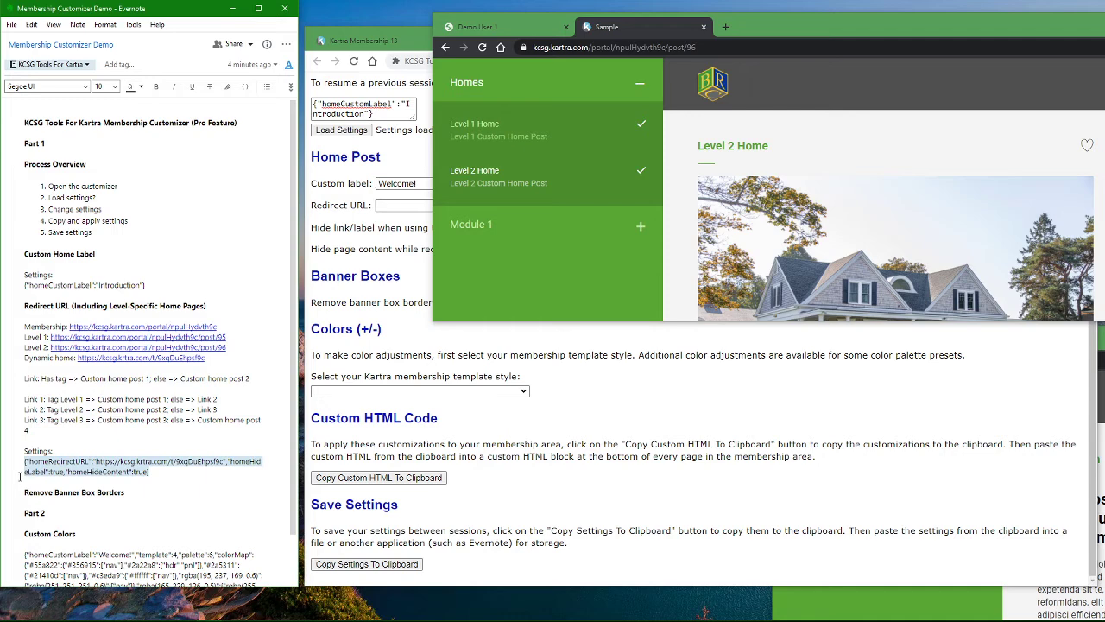
pyautogui.click(374, 34)
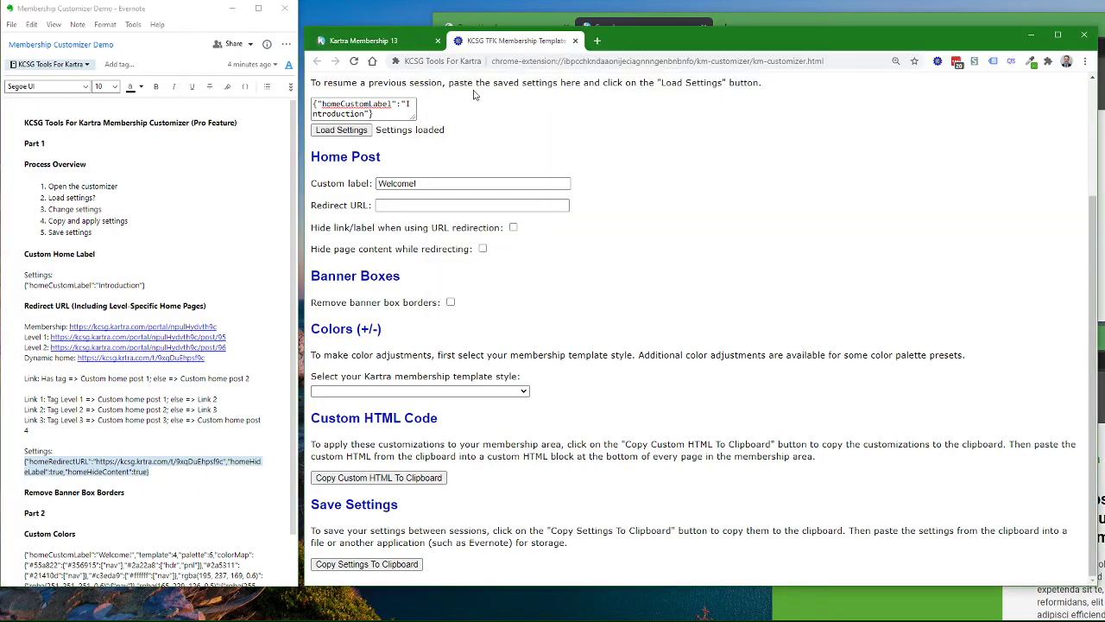
pyautogui.click(409, 112)
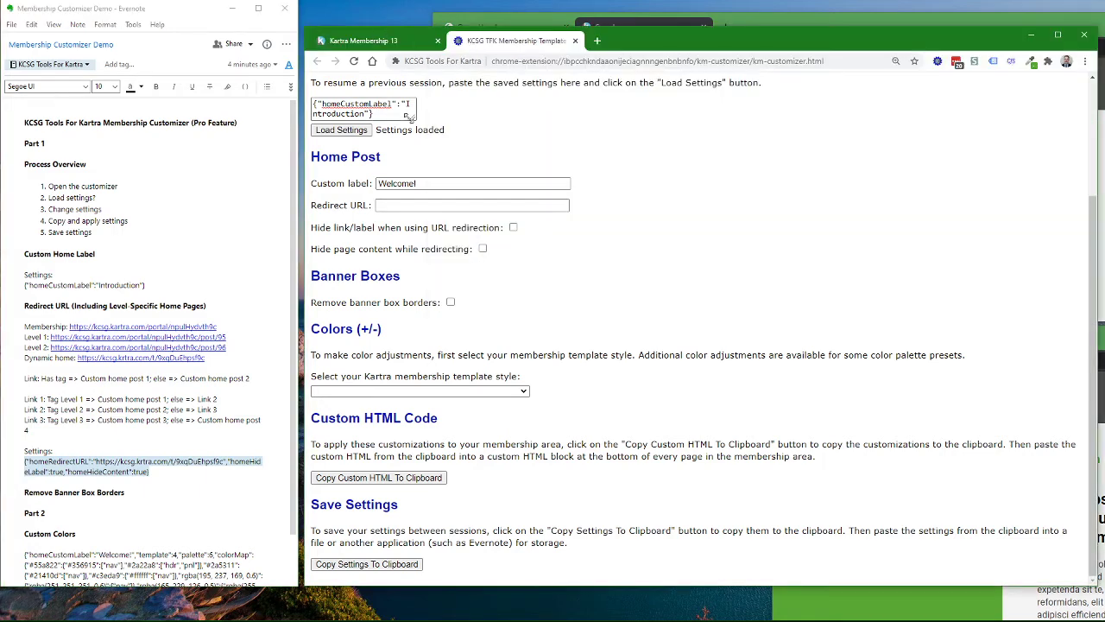
pyautogui.click(354, 61)
pyautogui.click(358, 108)
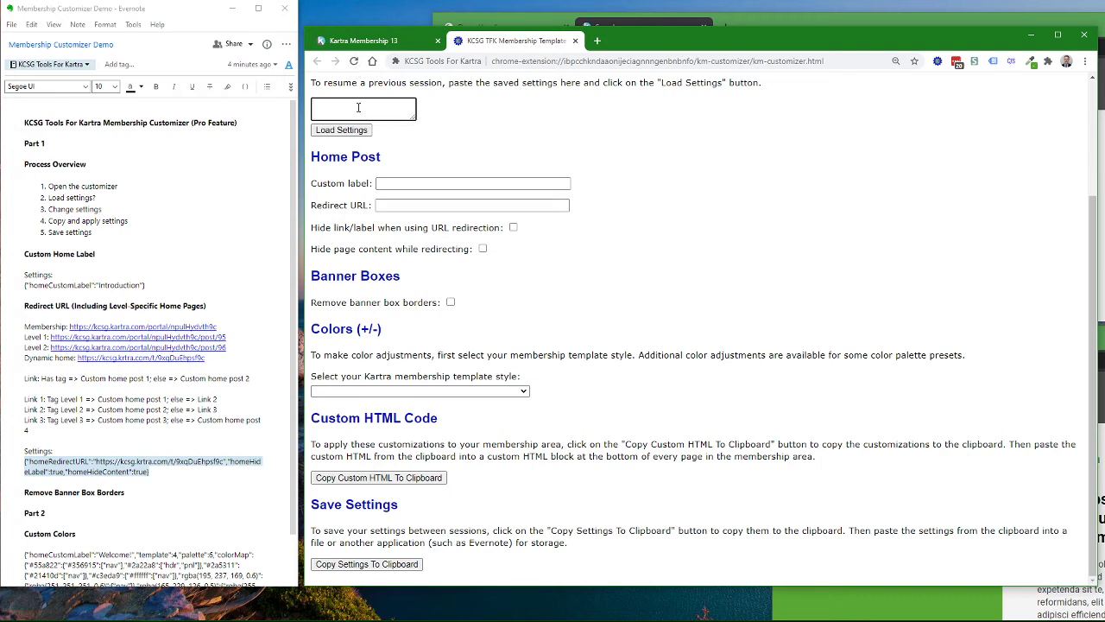
pyautogui.write('{"homeRedirectURL":"https://kcsg.krtra.com/t/9xqDuEhpsf9c","homeHideLabel":true,"homeHideContent":true}')
pyautogui.click(341, 130)
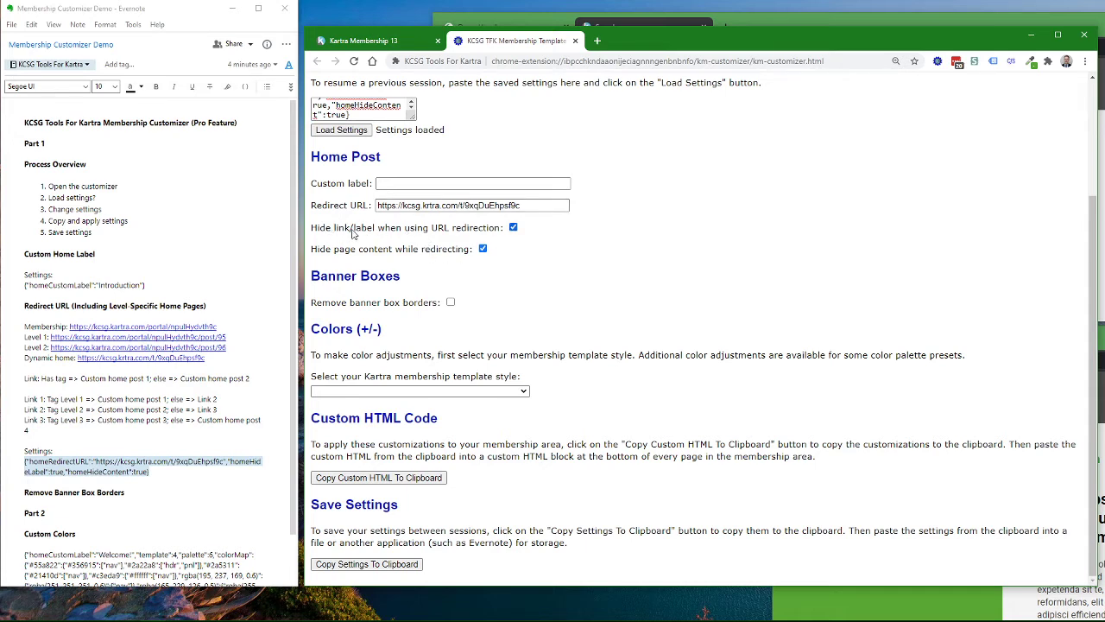
# In Demo User 1's Sample portal, open Module 1 Post 1 and expand the Homes category to examine the navigation labels
pyautogui.moveTo(658, 33); pyautogui.dragTo(648, 96)
pyautogui.click(773, 17)
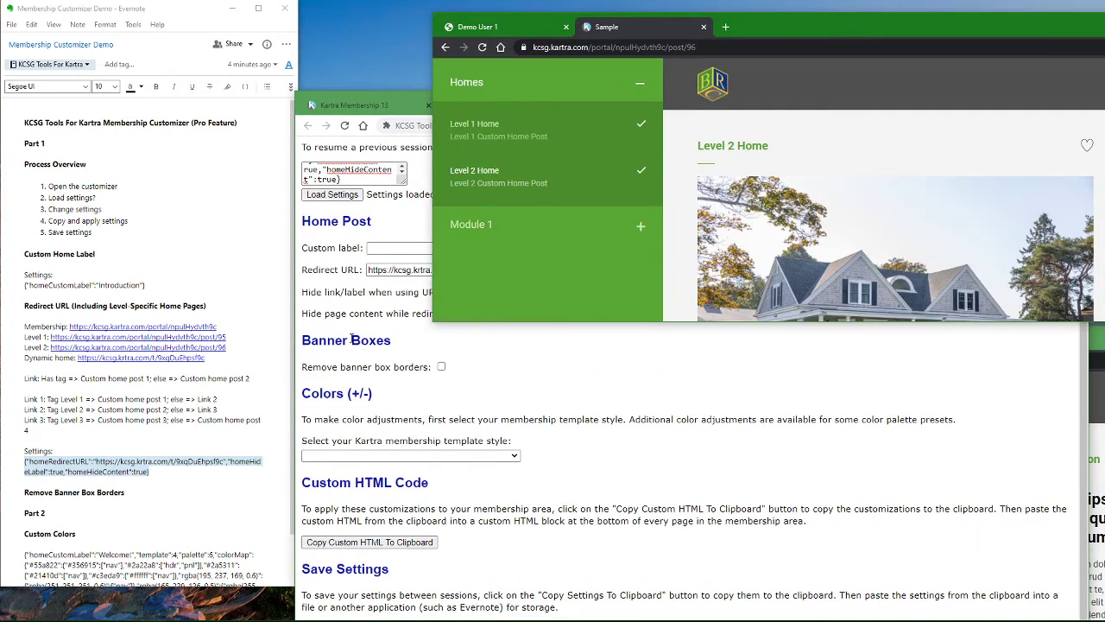
pyautogui.click(483, 230)
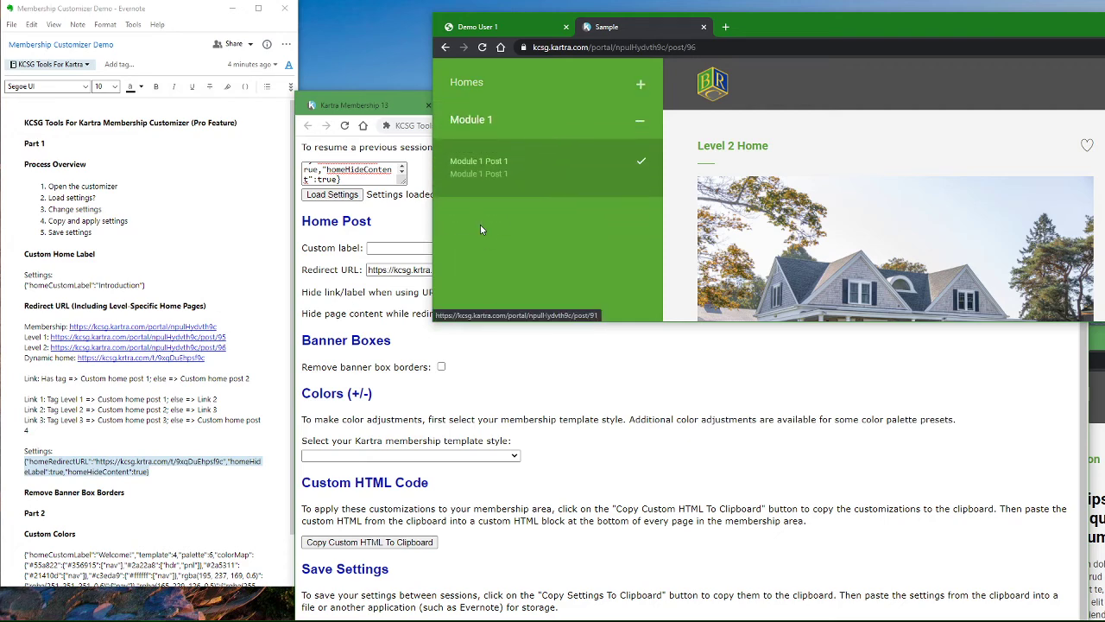
pyautogui.click(499, 164)
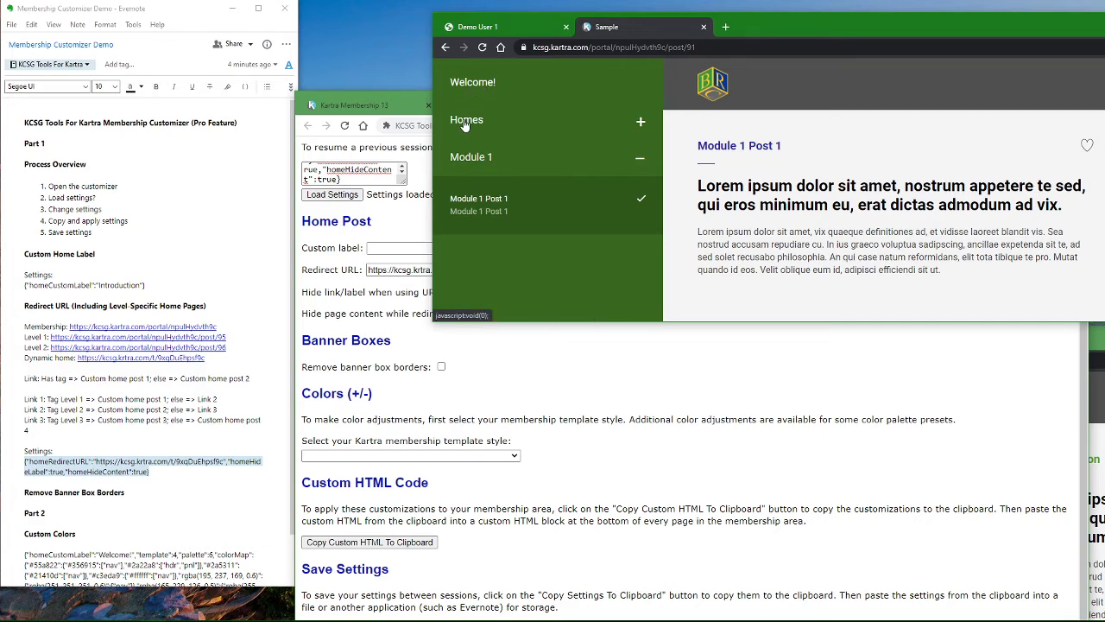
pyautogui.click(464, 123)
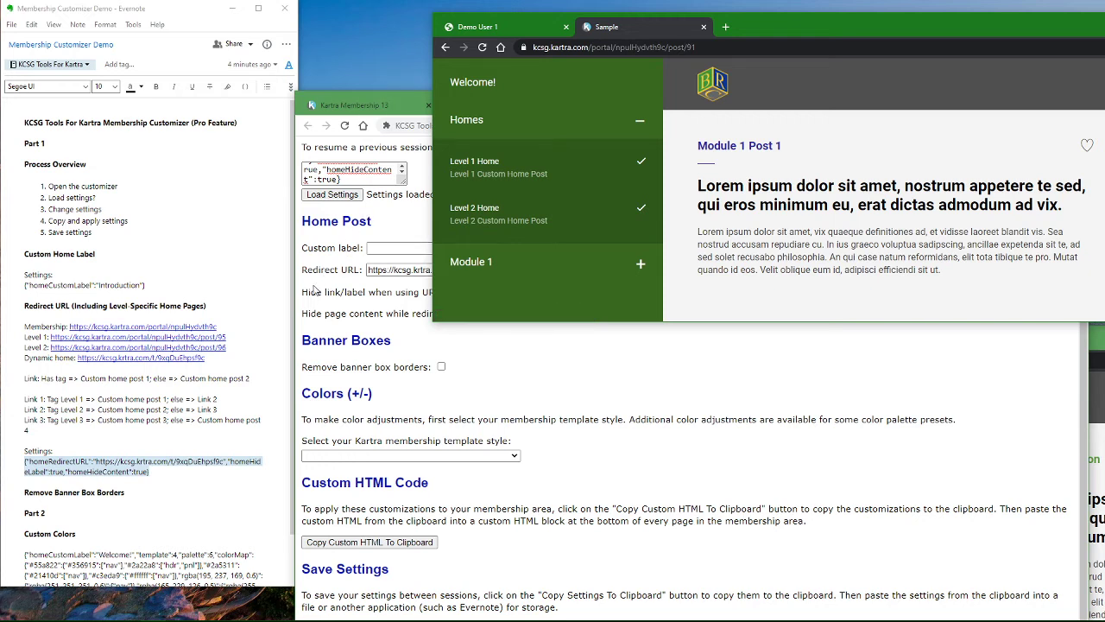
# Review the redirect options against the Home post in the Kartra editor and copy the customizer's custom HTML to the clipboard
pyautogui.click(304, 276)
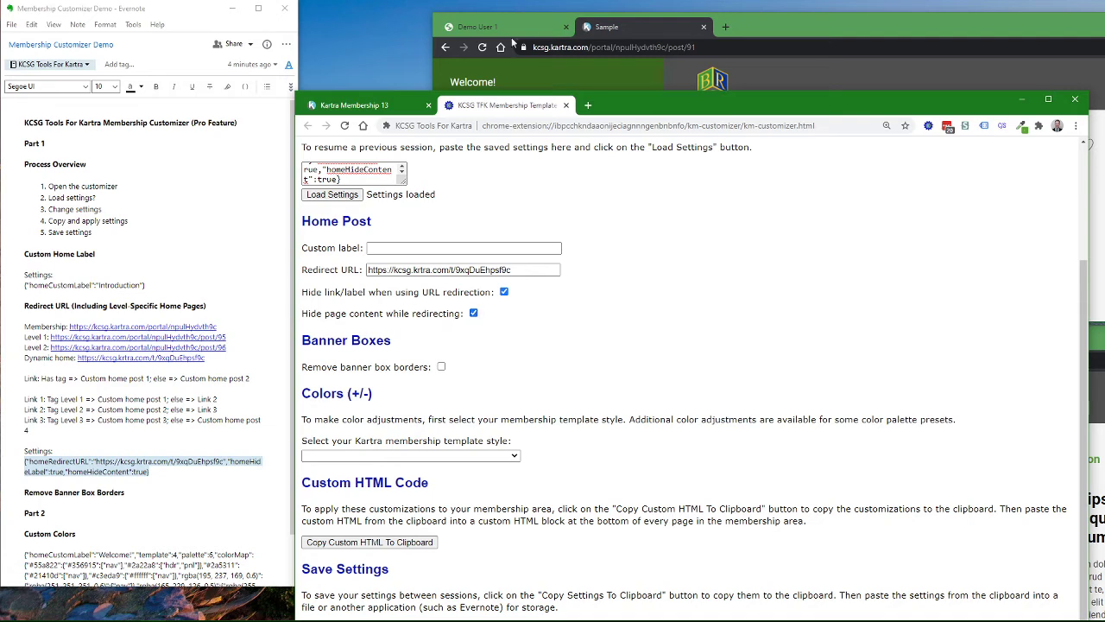
pyautogui.click(383, 107)
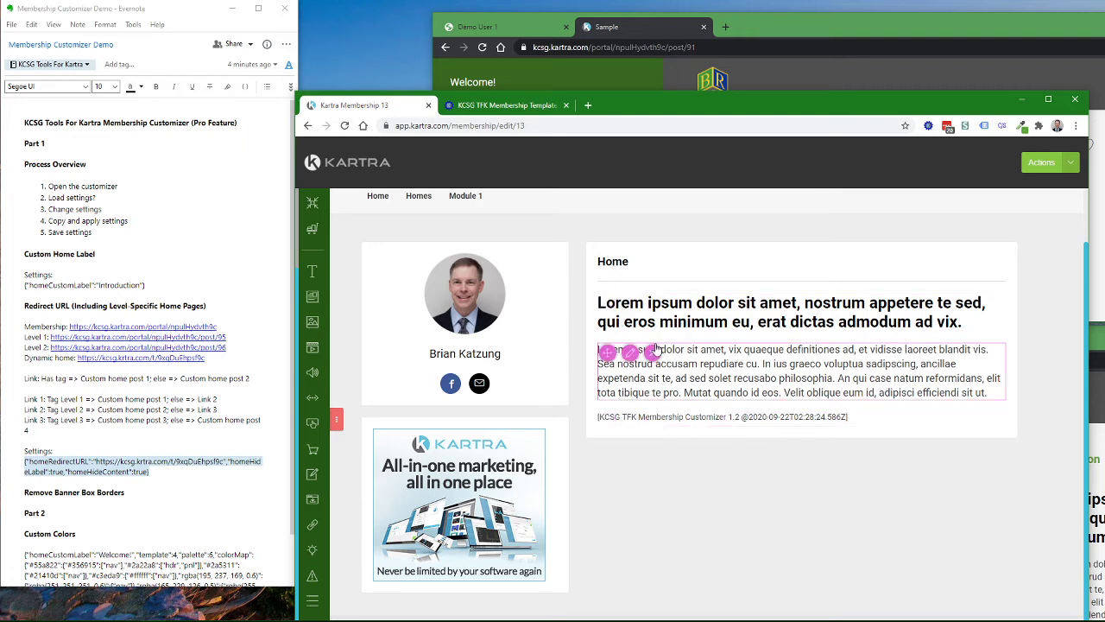
pyautogui.click(486, 105)
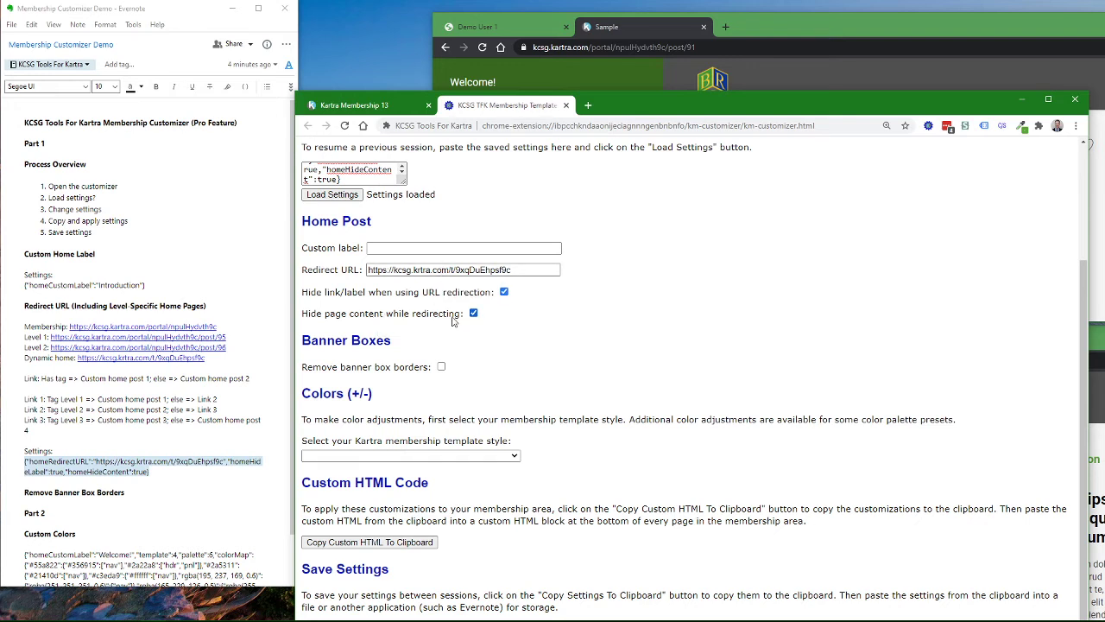
pyautogui.click(369, 542)
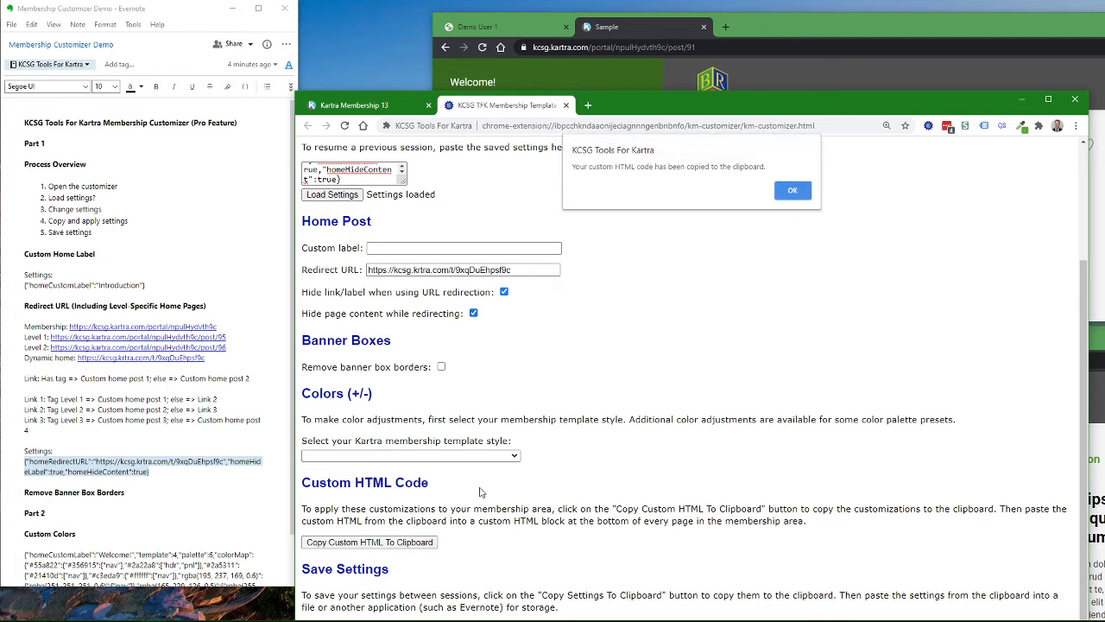
pyautogui.click(793, 190)
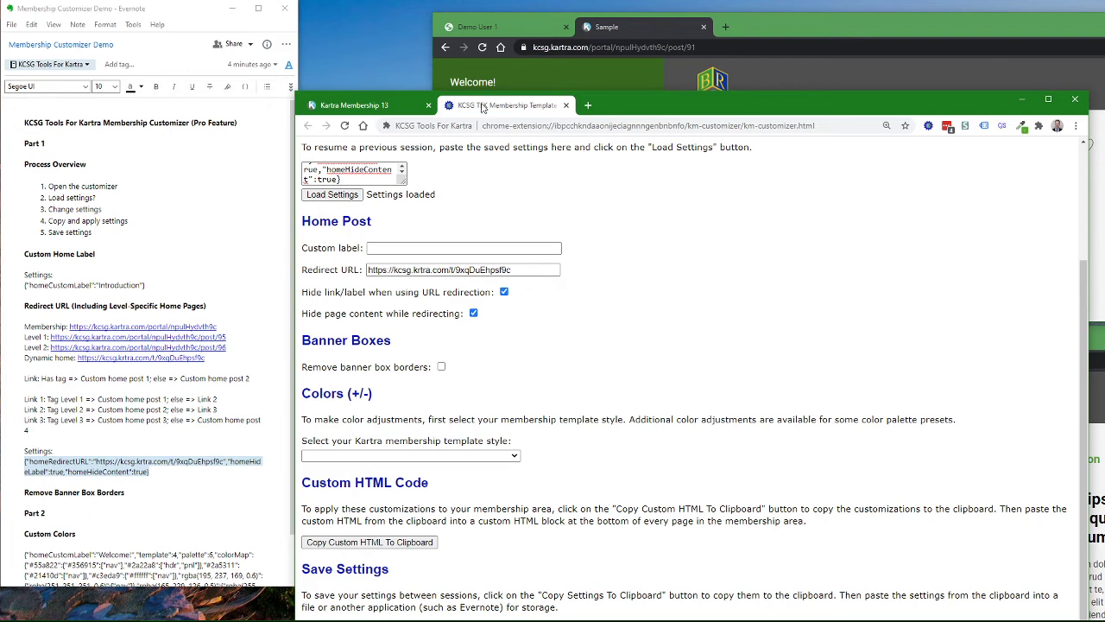
# In the Kartra editor, replace the Home post's customizer code with the copied redirect HTML and save the code block
pyautogui.click(376, 105)
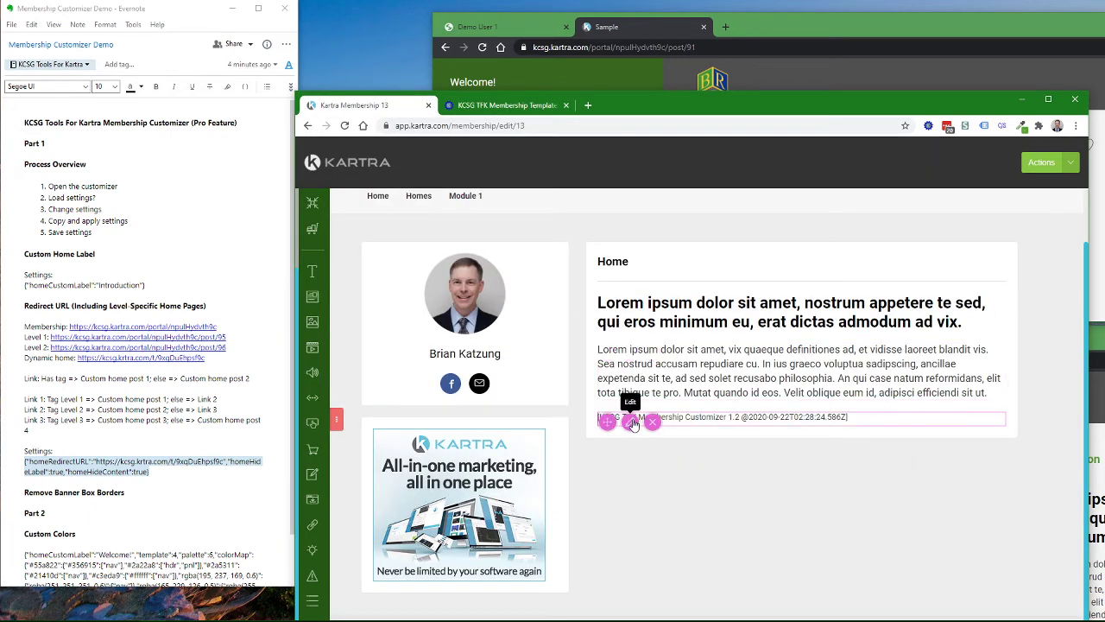
pyautogui.click(631, 421)
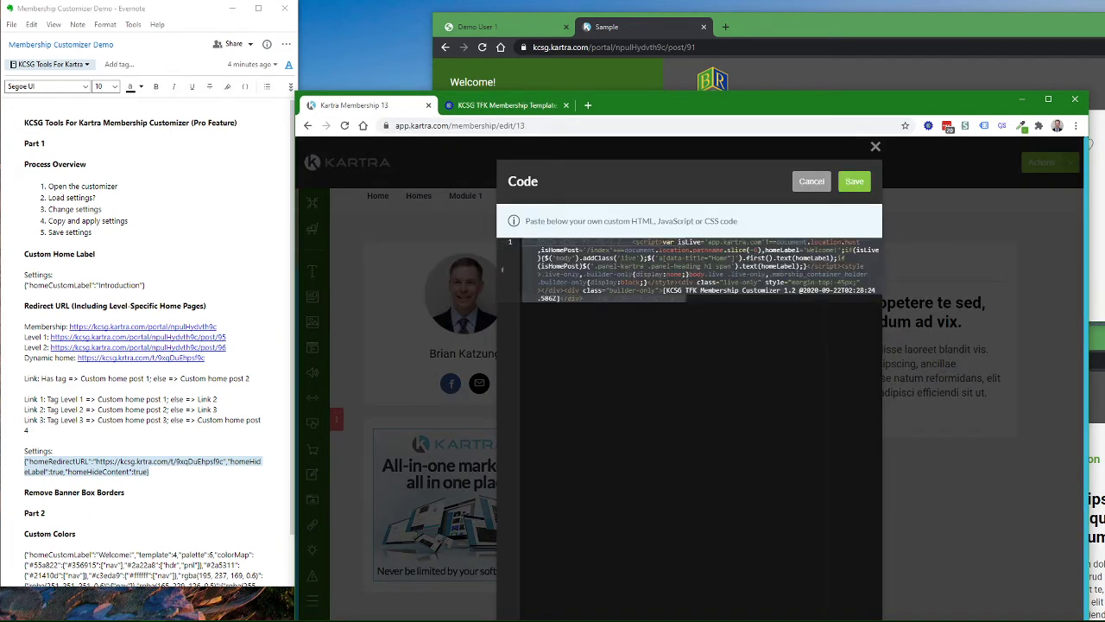
pyautogui.click(713, 311)
pyautogui.hotkey('ctrl', 'a')
pyautogui.hotkey('ctrl', 'v')
pyautogui.click(855, 184)
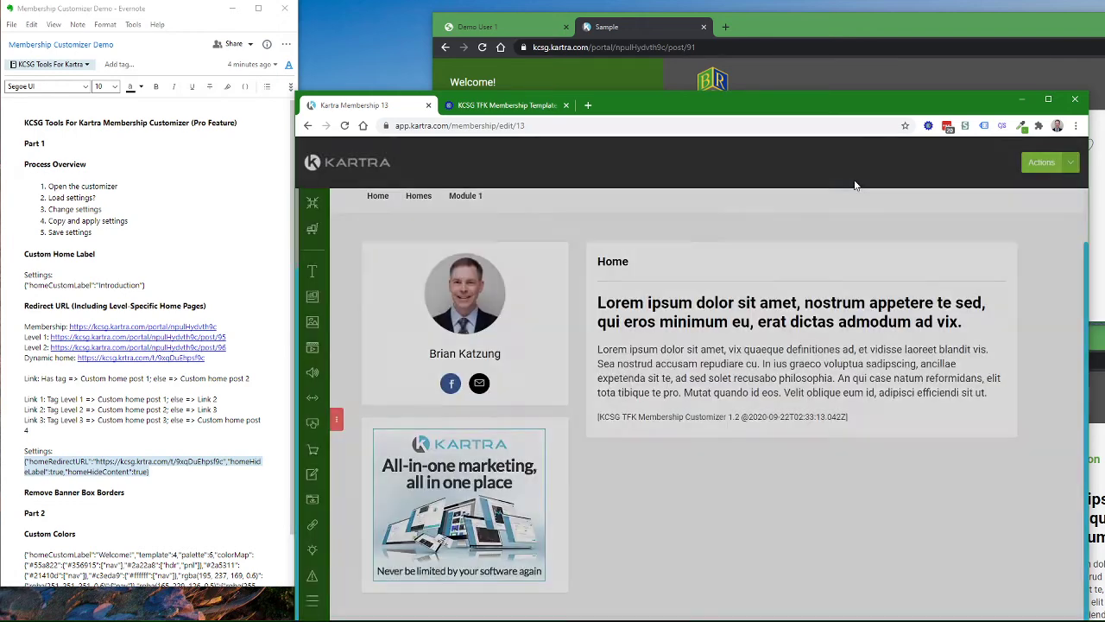
# Save the membership's progress and test the home link's redirect in Demo User 1's Sample portal
pyautogui.click(1038, 164)
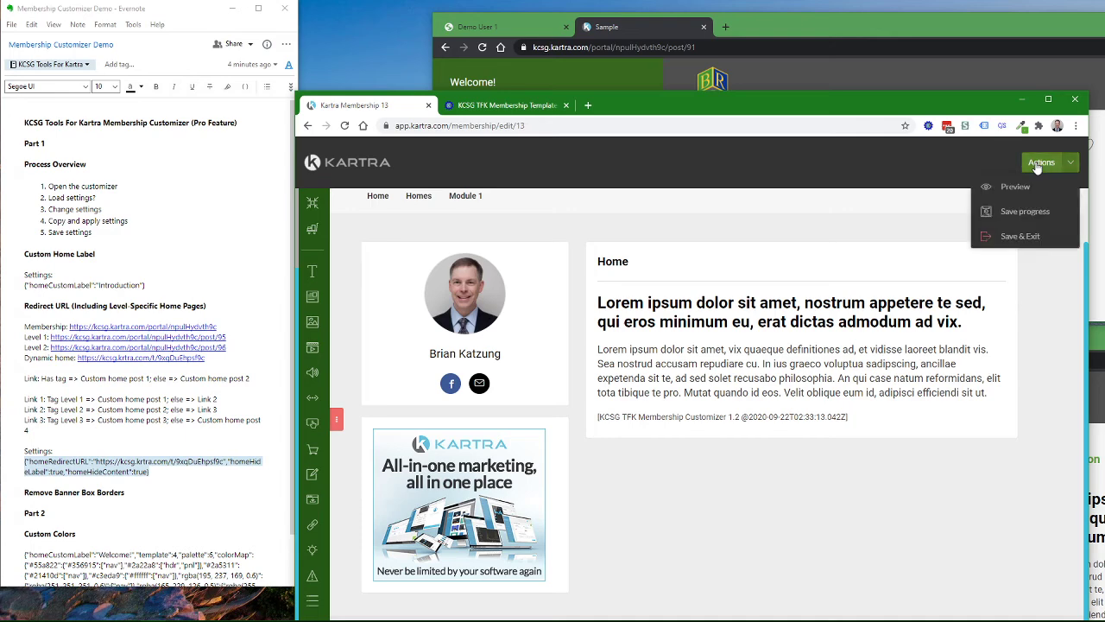
pyautogui.click(1013, 212)
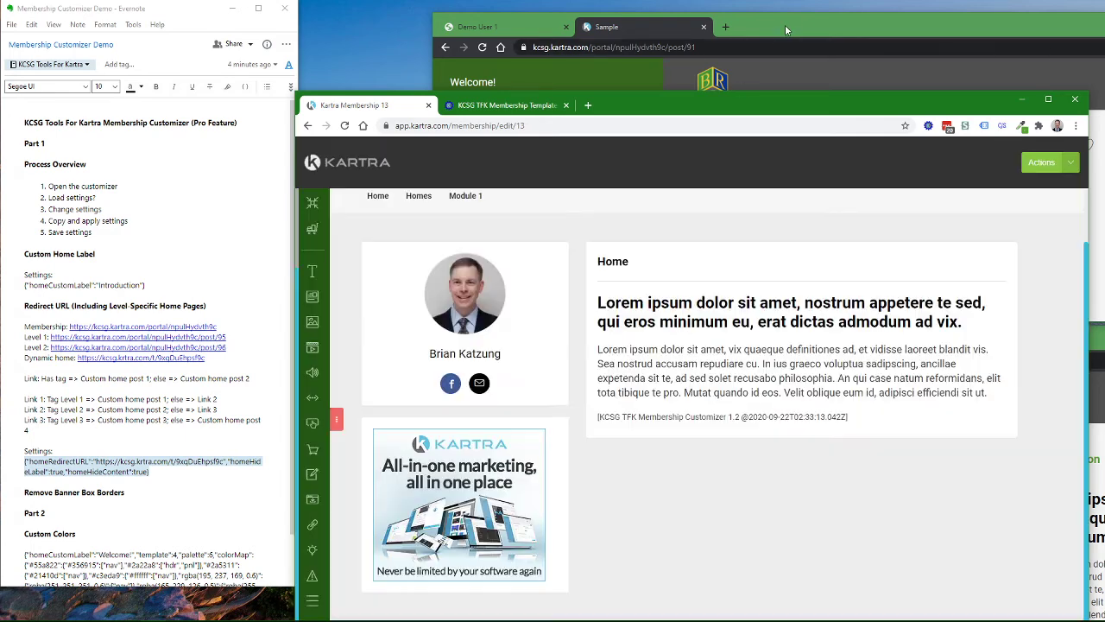
pyautogui.click(785, 24)
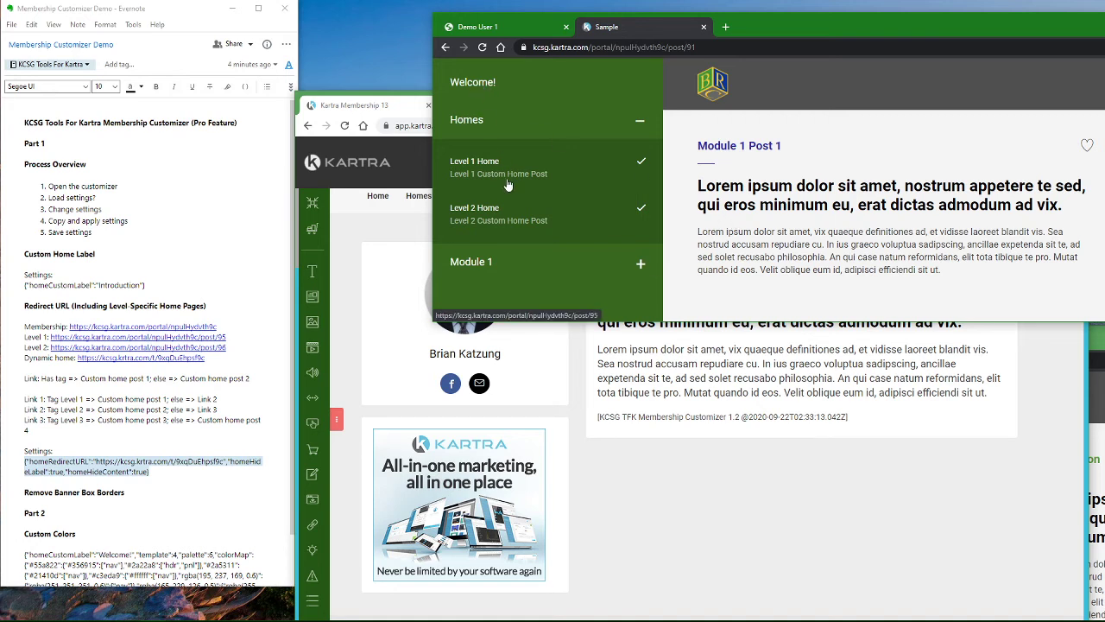
pyautogui.click(480, 87)
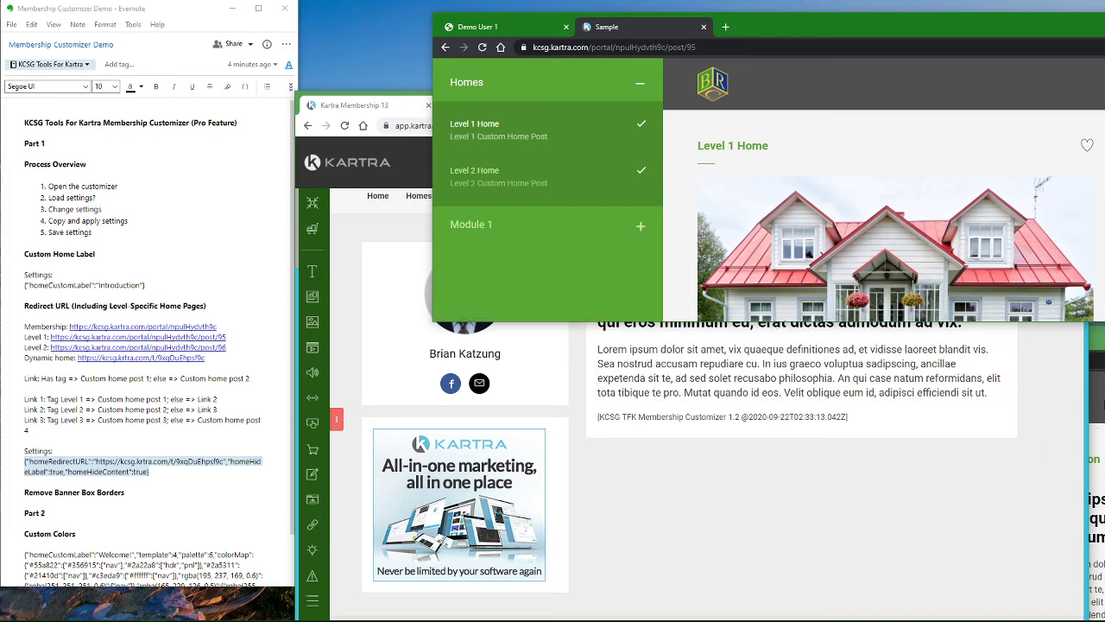
# Test the home link's redirect in Demo User 2's Sample portal and compare its landing post with Demo User 1's
pyautogui.click(1093, 338)
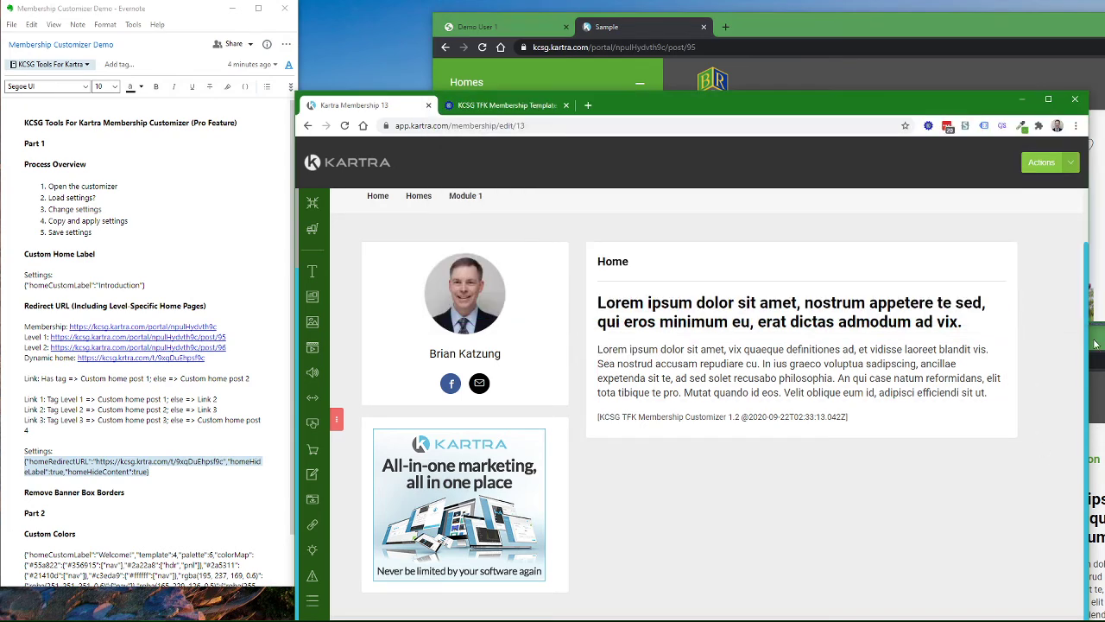
pyautogui.click(1096, 343)
pyautogui.moveTo(1091, 341); pyautogui.dragTo(663, 294)
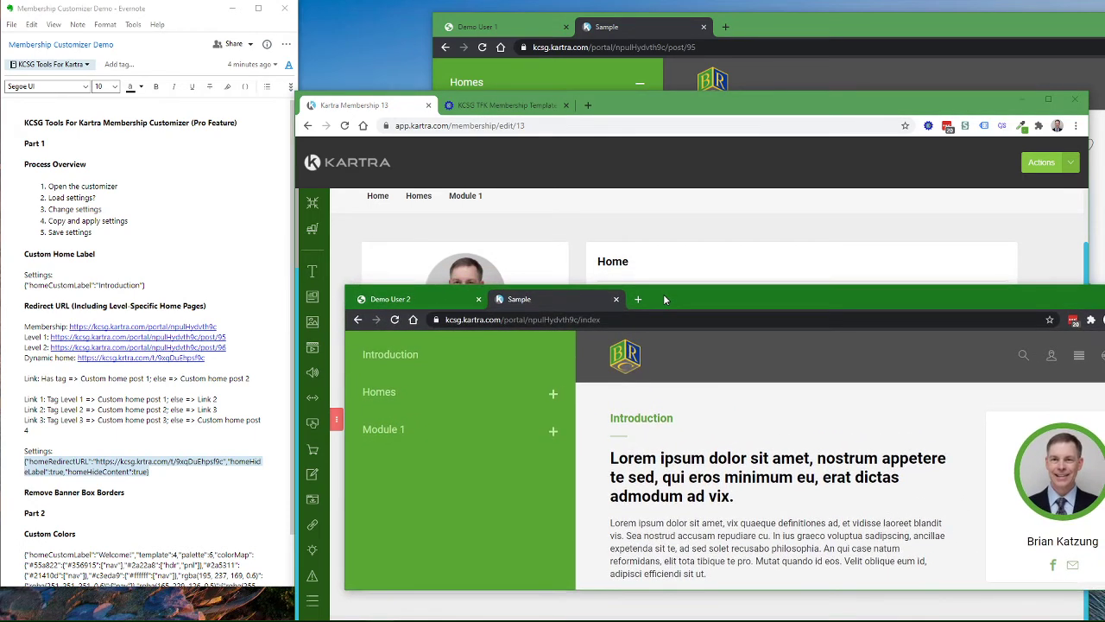
pyautogui.click(390, 360)
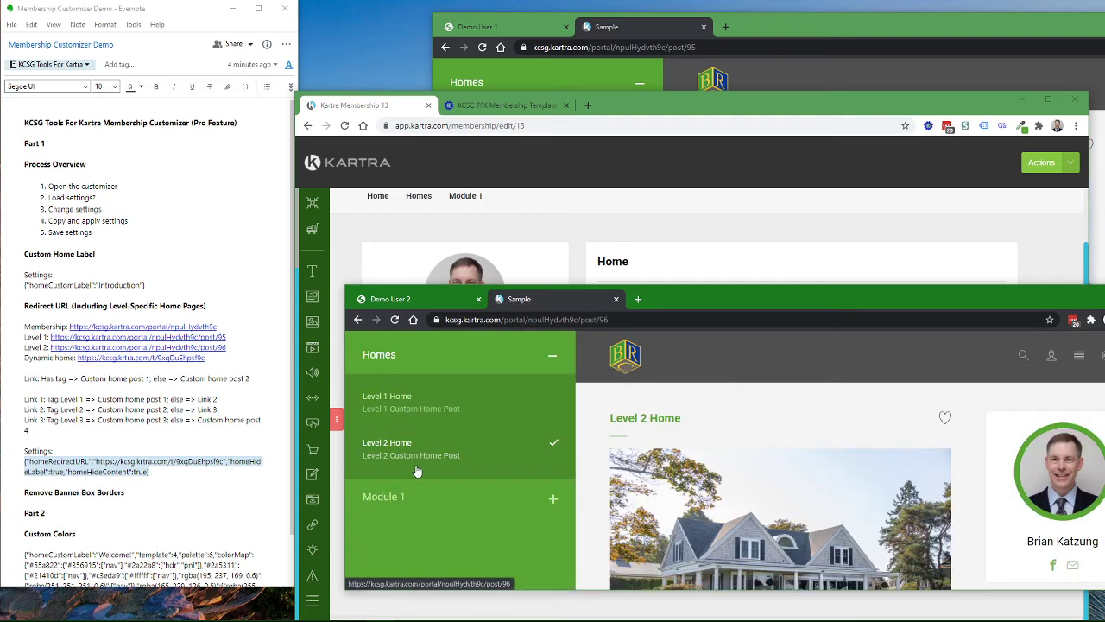
pyautogui.click(786, 29)
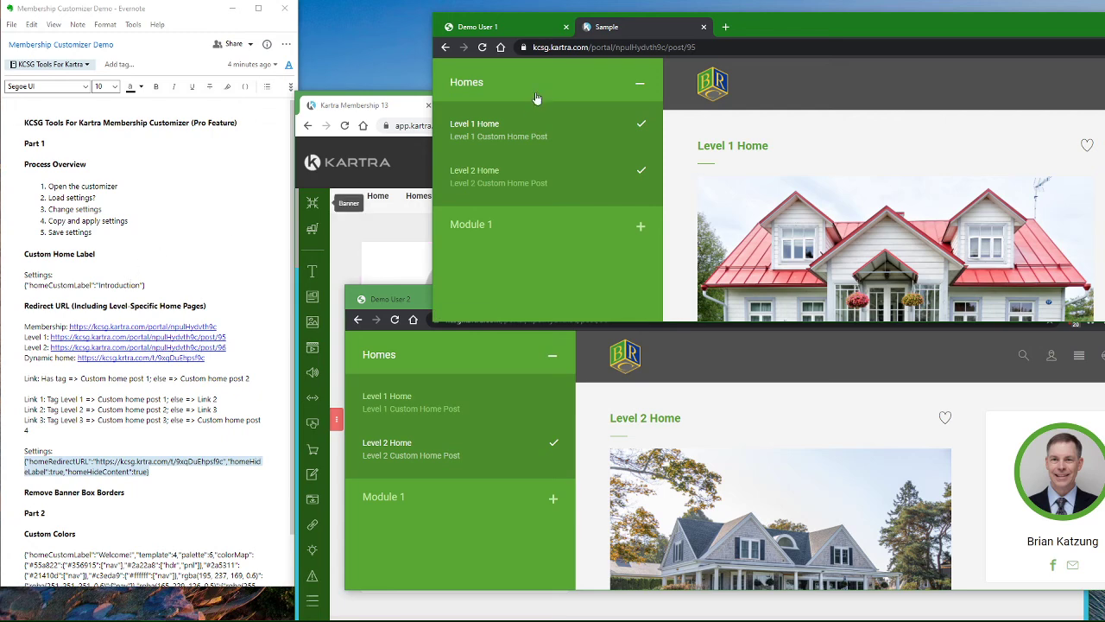
# Return to the customizer and examine the banner box border in the banner_block_border-20200921.jpg image in Photos
pyautogui.click(356, 108)
pyautogui.click(498, 109)
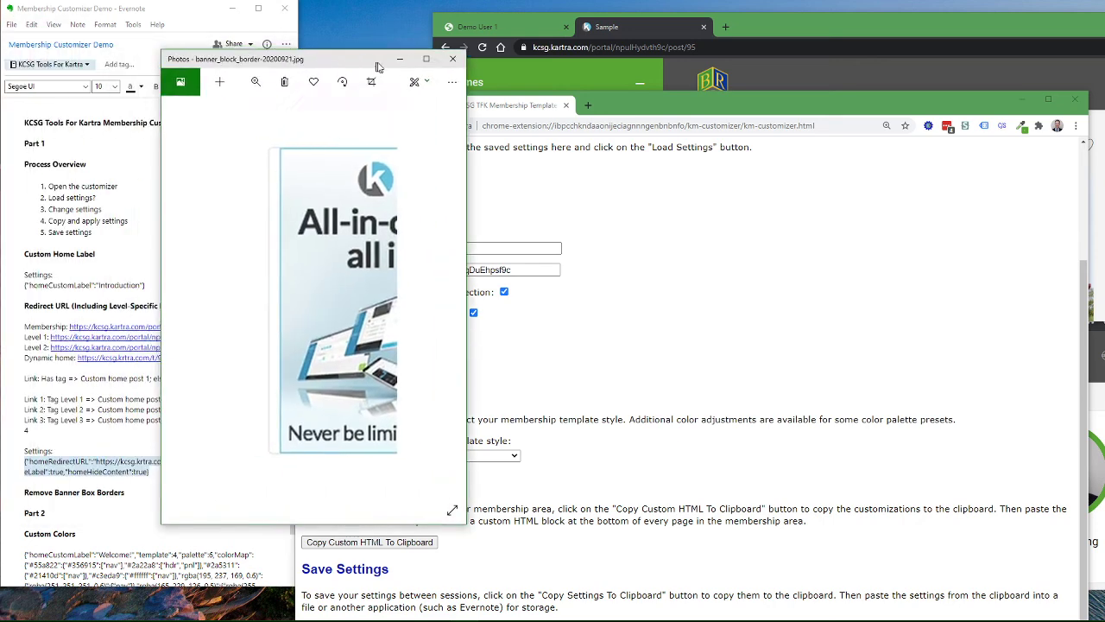
pyautogui.moveTo(375, 61); pyautogui.dragTo(605, 68)
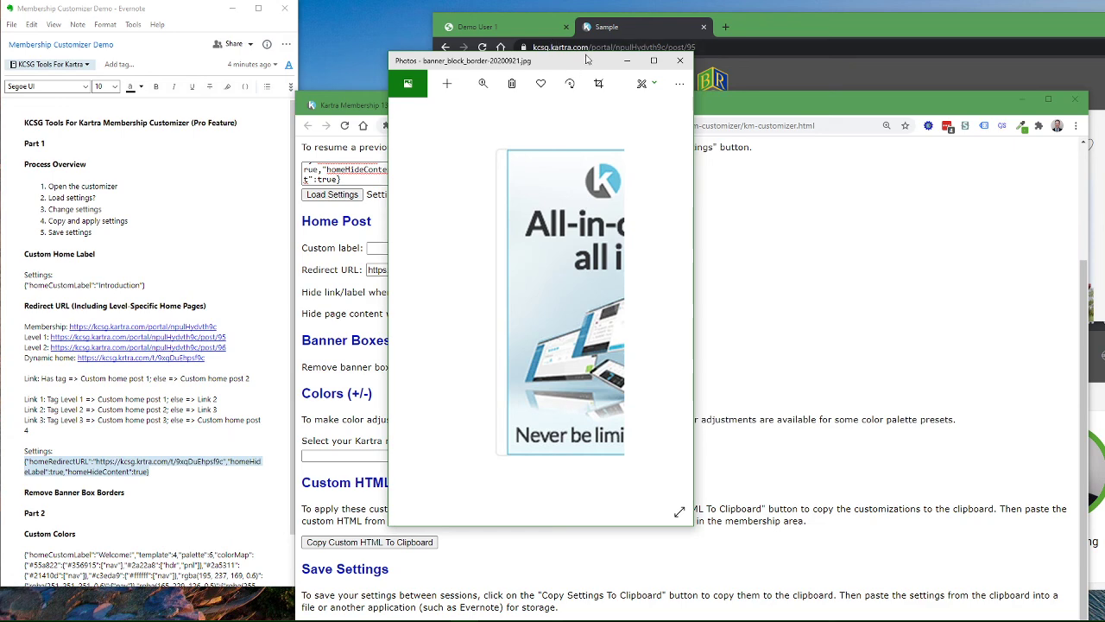
pyautogui.moveTo(586, 64); pyautogui.dragTo(0, 64)
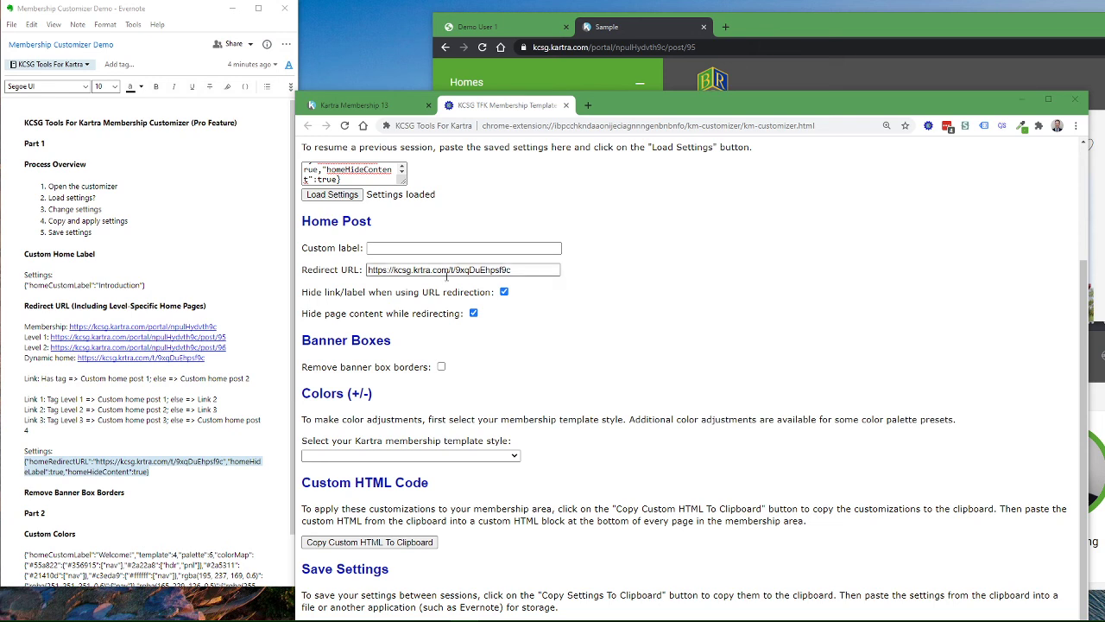
# Enable removal of banner box borders in the customizer and copy the updated custom HTML to the clipboard
pyautogui.click(441, 367)
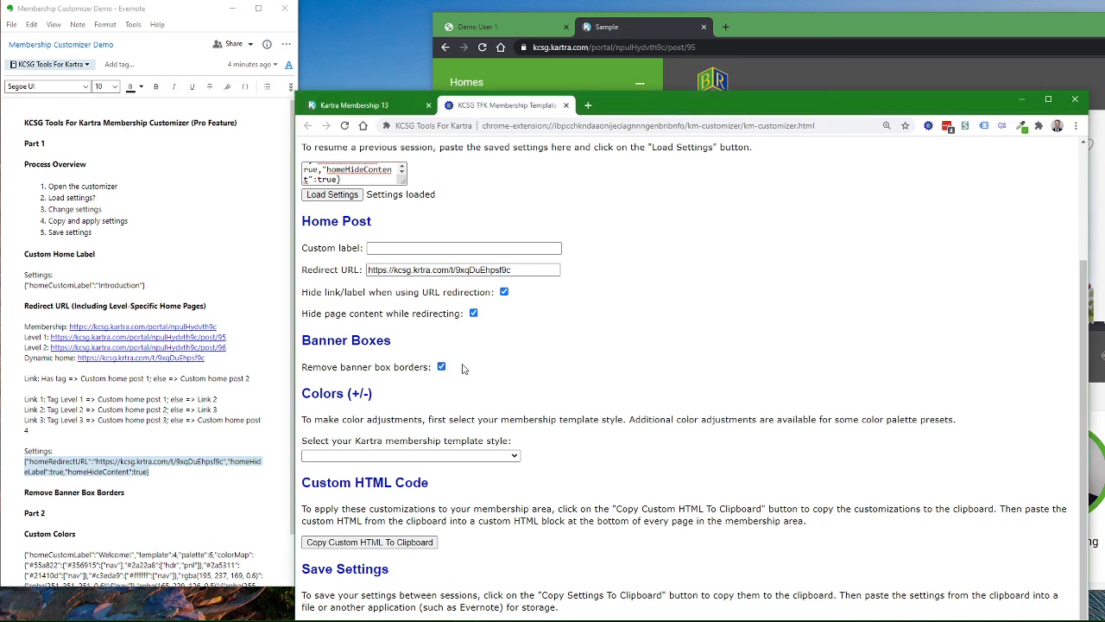
pyautogui.click(374, 544)
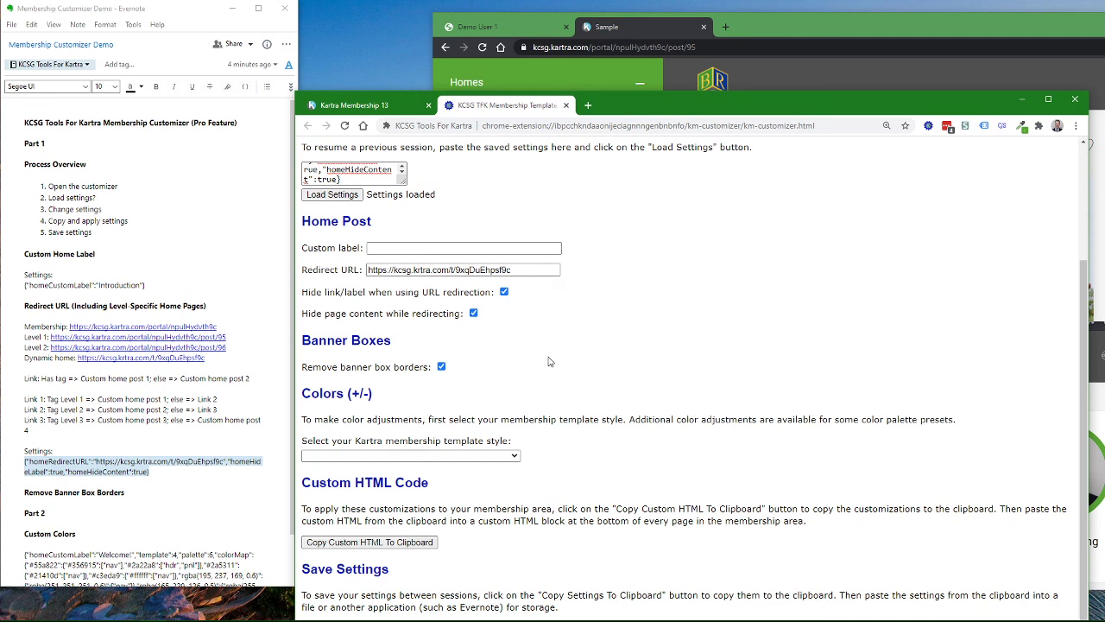